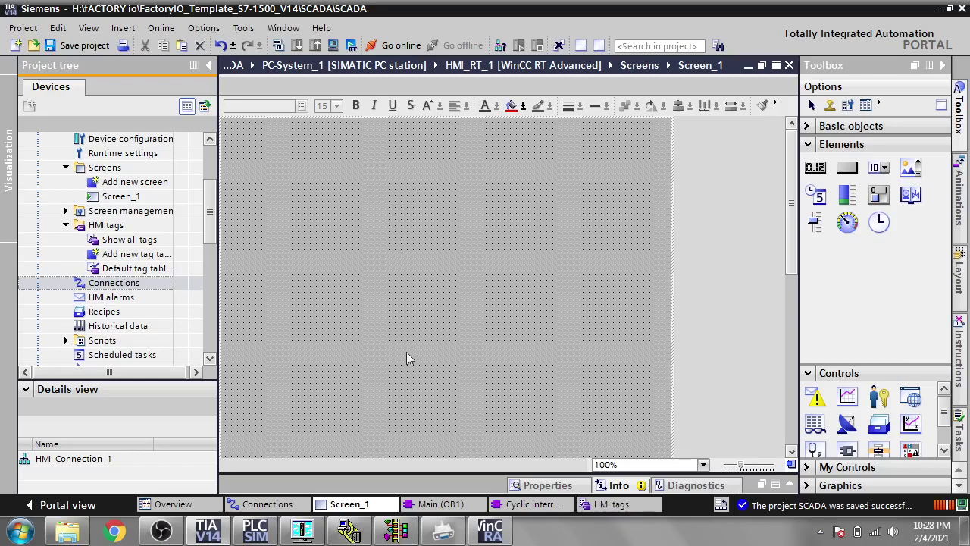
Step: Bring up the RSLogix 500, RSLinx Classic and RSLogix Emulate 500 windows to review the PLC program, the DH-485 nodes and the emulator
left_click(362, 535)
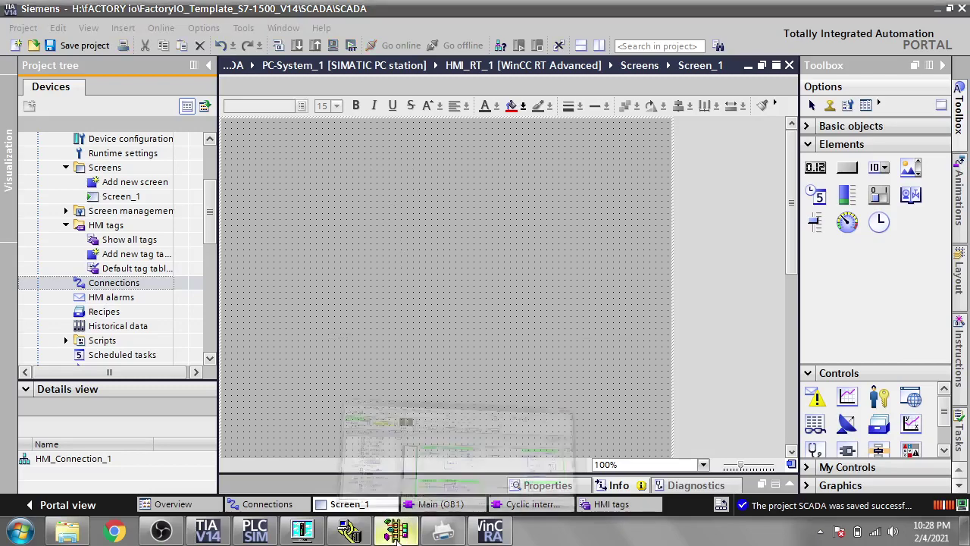
left_click(363, 535)
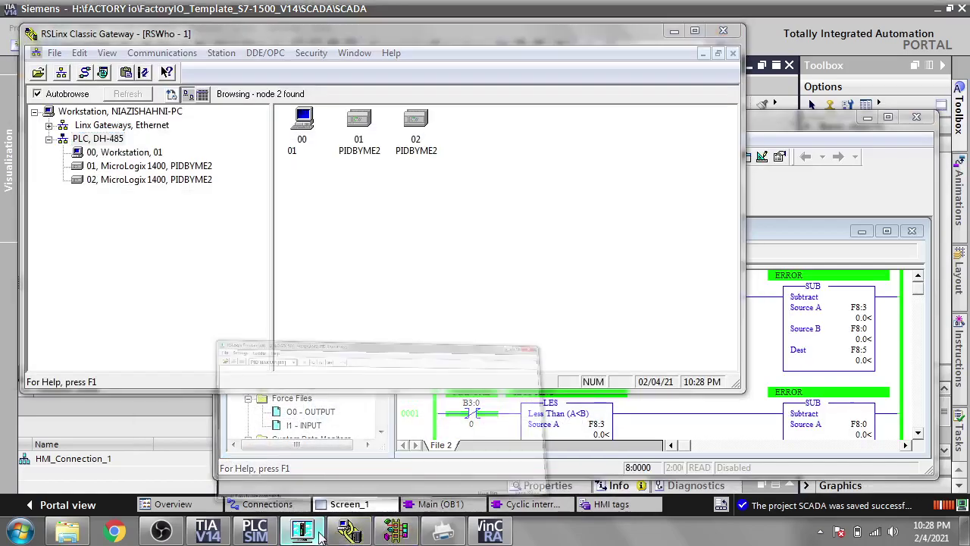
left_click(302, 530)
left_click(769, 122)
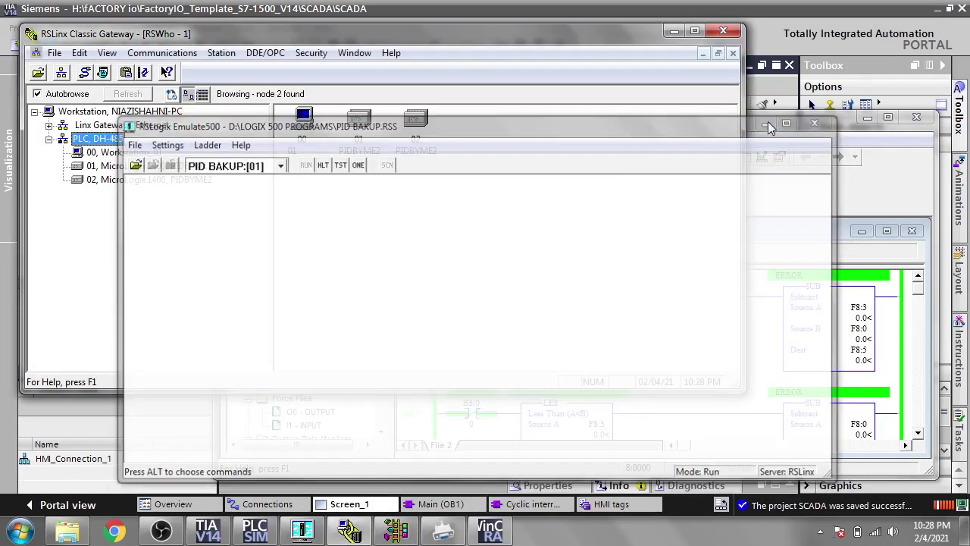
left_click(677, 32)
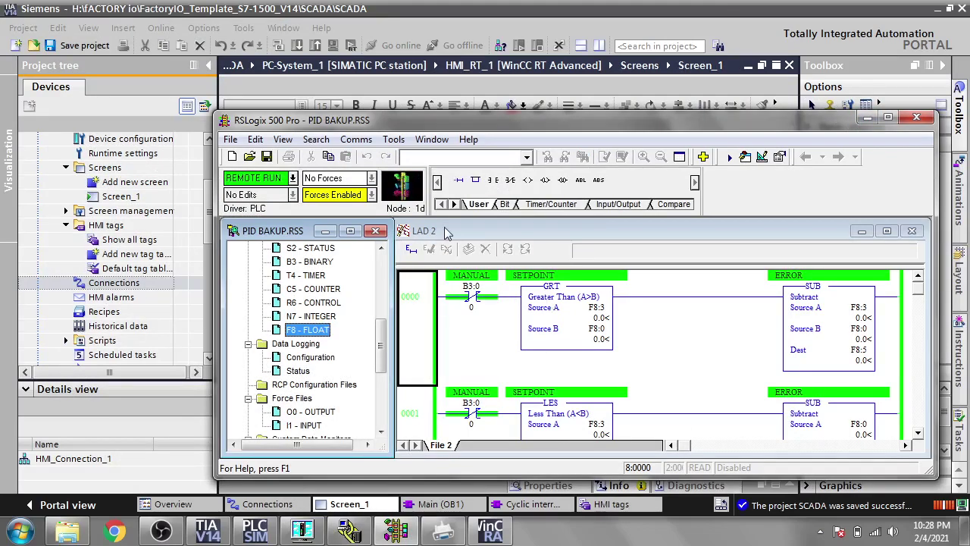
left_click(348, 531)
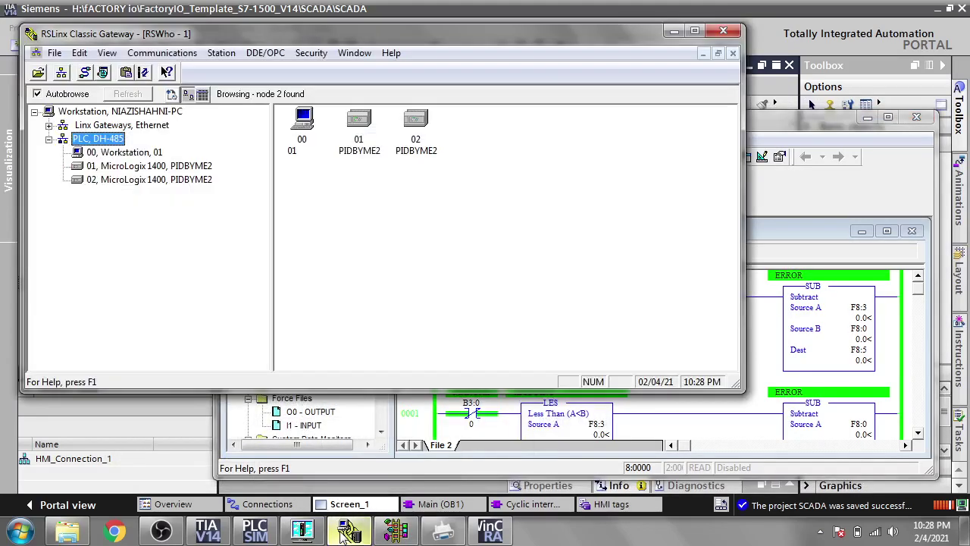
left_click(349, 531)
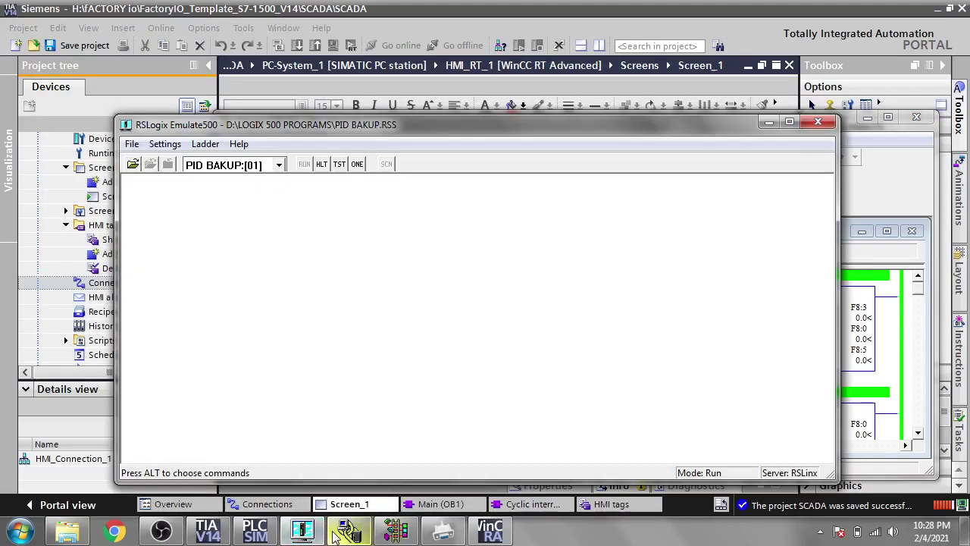
left_click(341, 533)
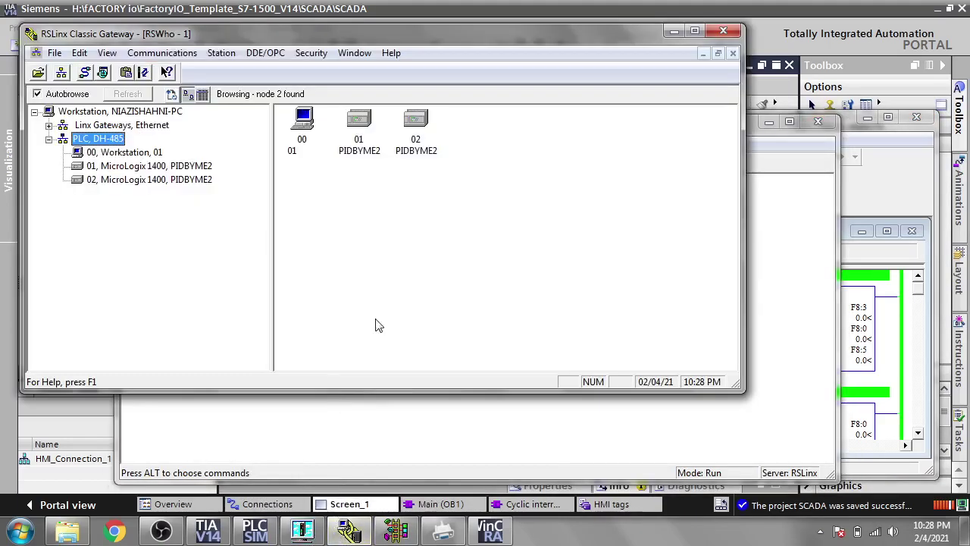
left_click(674, 31)
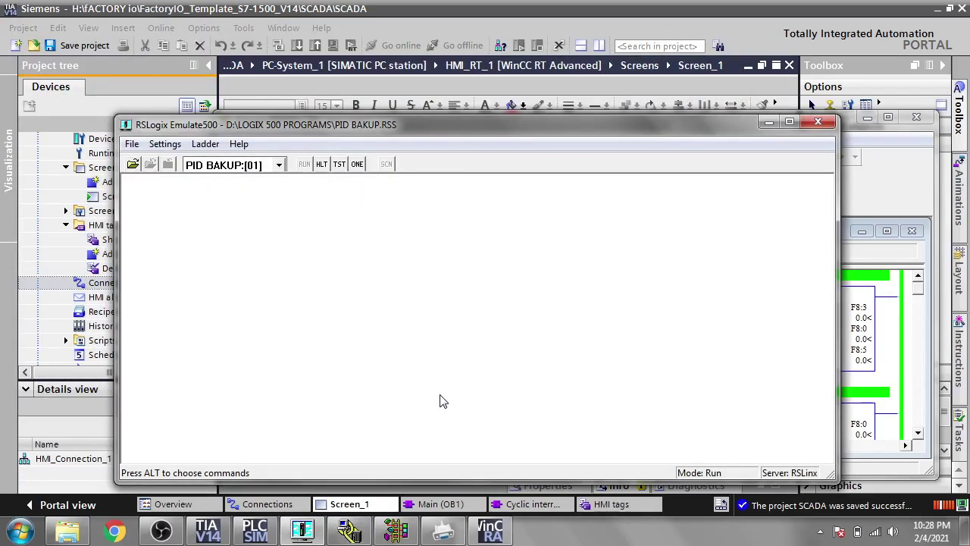
Step: Switch to Virtual Serial Port Driver and create a virtual port pair with COM1 as first port and COM2 as second port
left_click(443, 533)
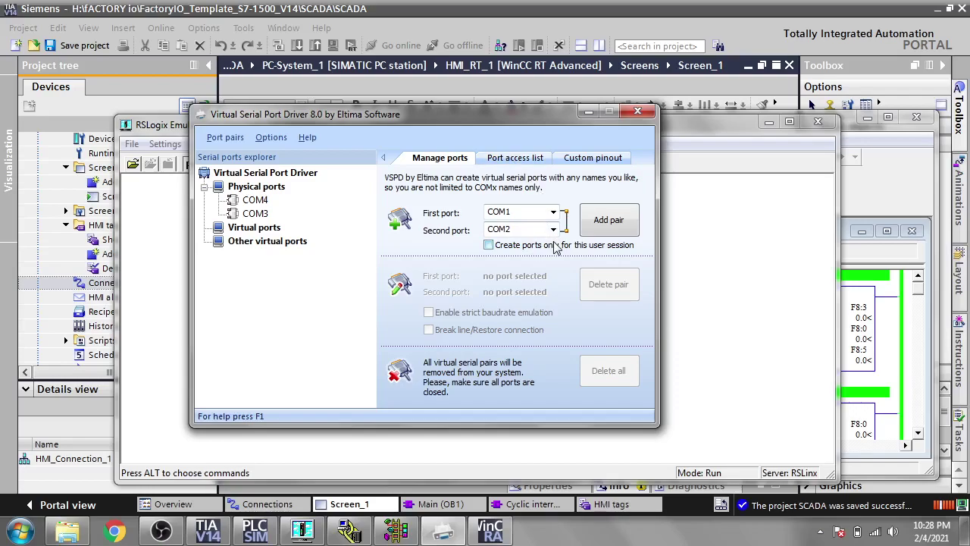
left_click(521, 212)
left_click(523, 230)
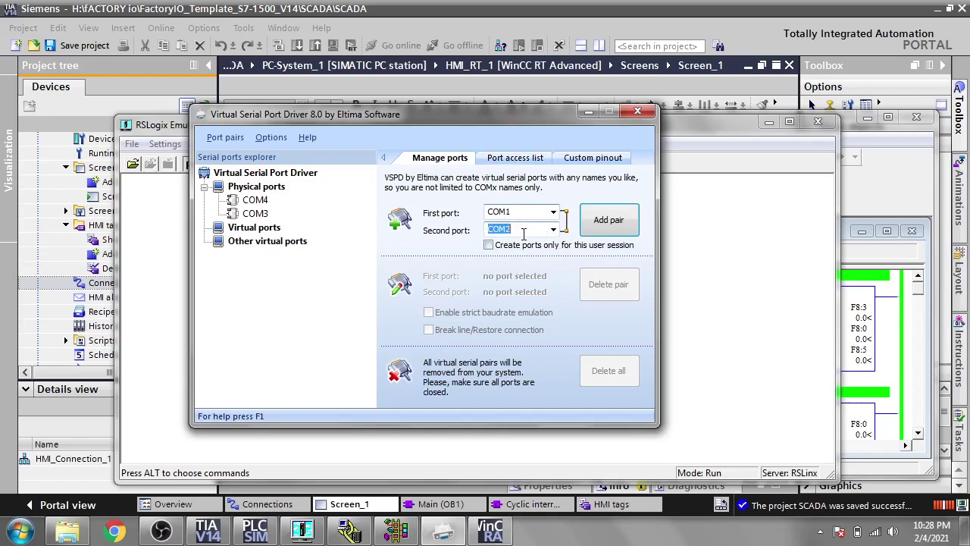
left_click(607, 223)
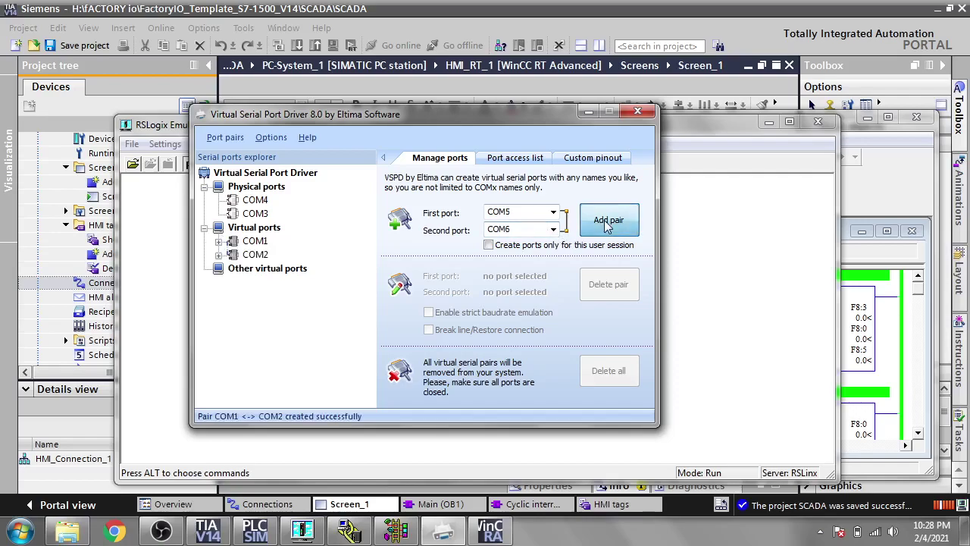
left_click(255, 241)
left_click(257, 255)
left_click(258, 241)
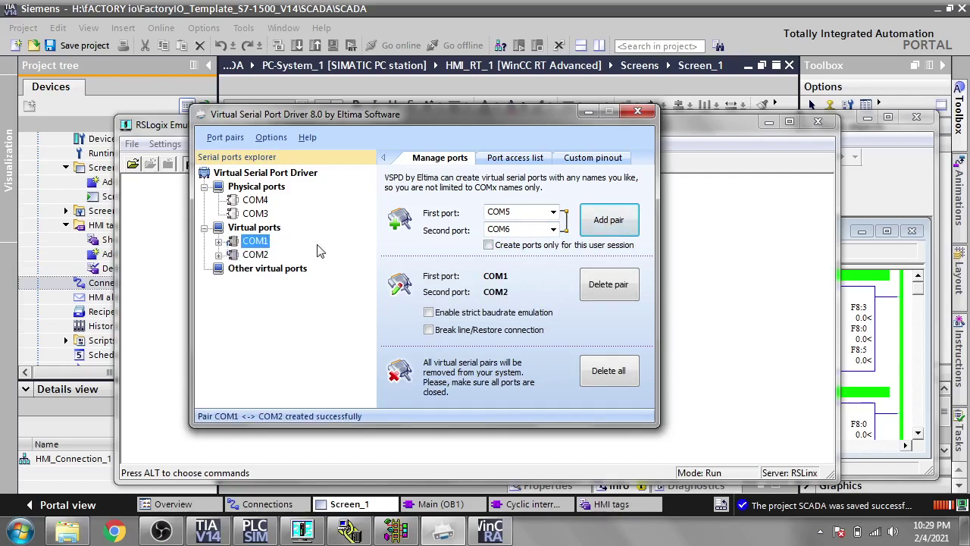
left_click(589, 111)
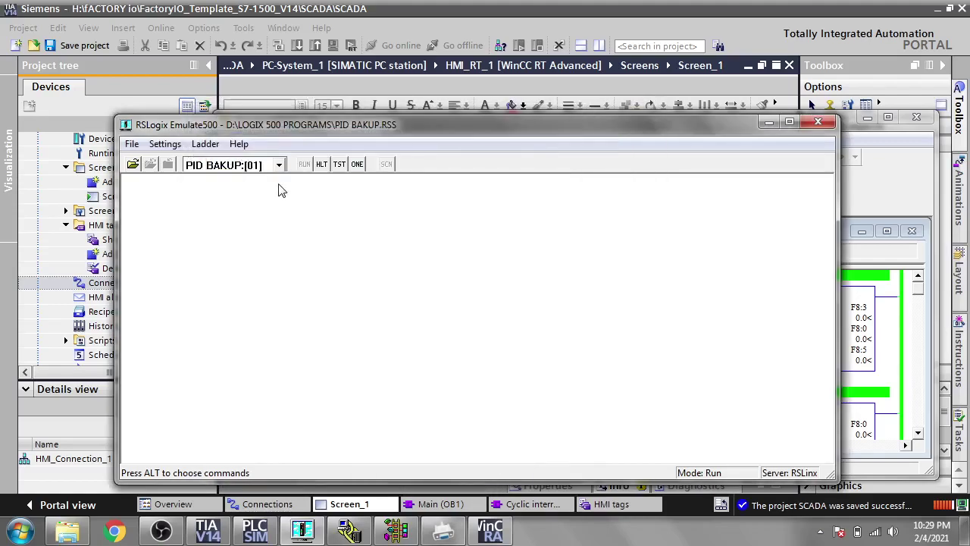
Step: Set the Channel 0 Data Highway port to COM1 in RSLogix Emulate 500 and accept the settings
left_click(164, 144)
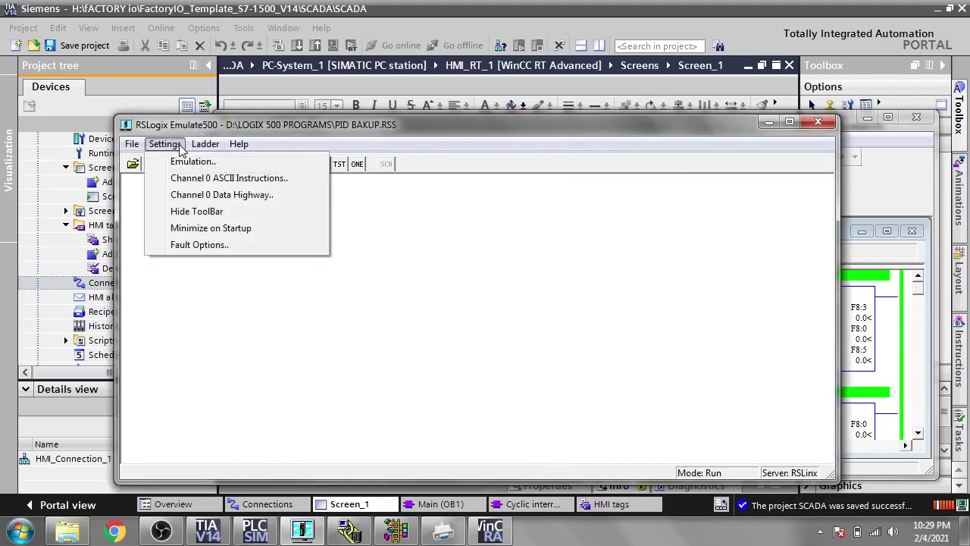
left_click(208, 198)
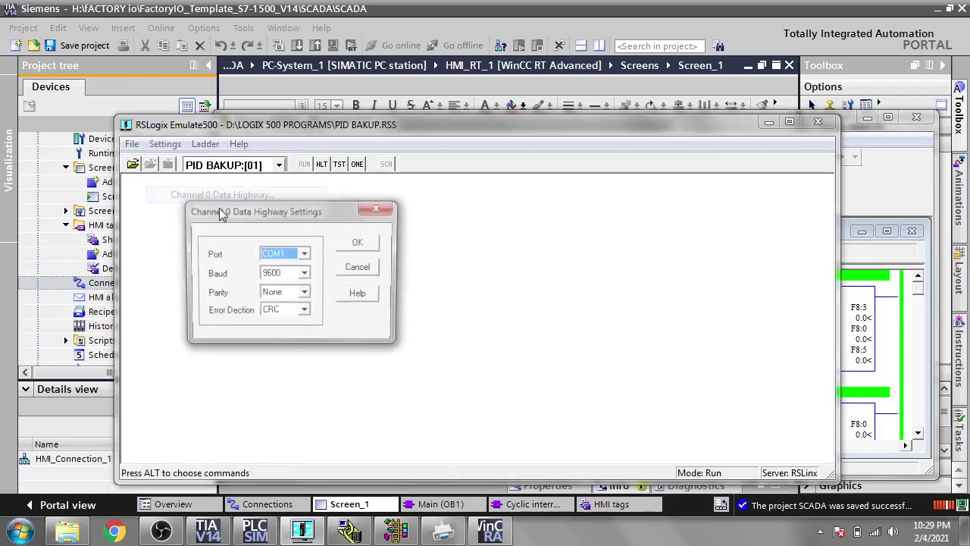
left_click(304, 253)
left_click(303, 263)
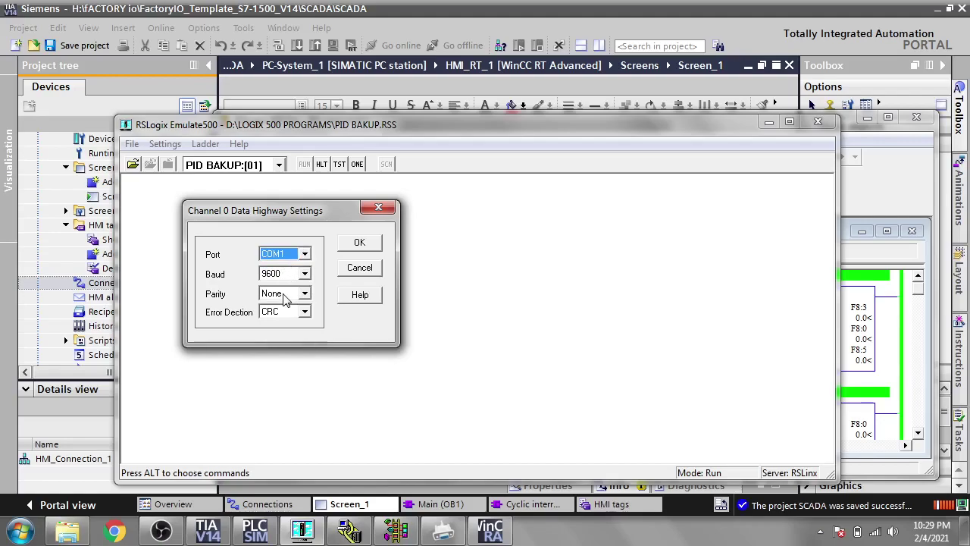
left_click(360, 244)
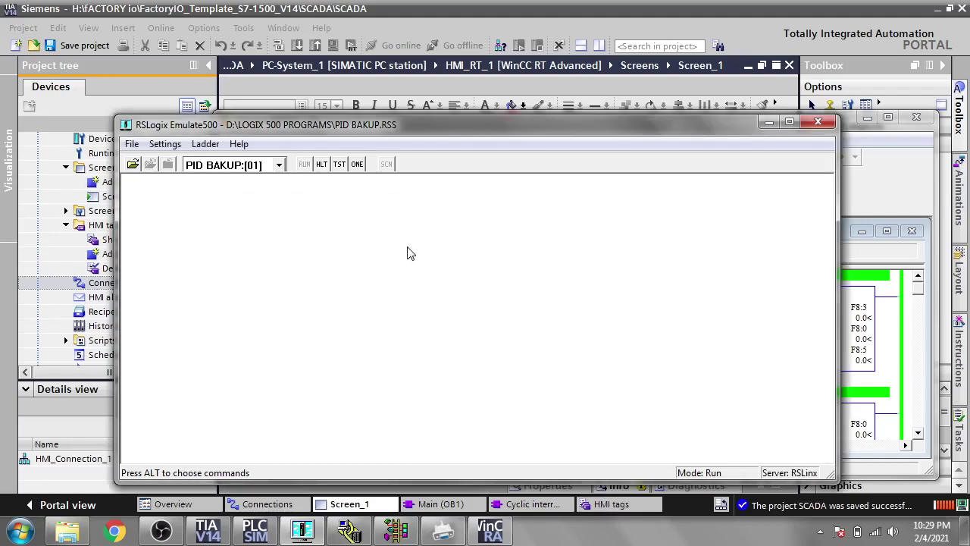
Step: Check the state of the virtual port COM1 in Virtual Serial Port Driver
left_click(443, 530)
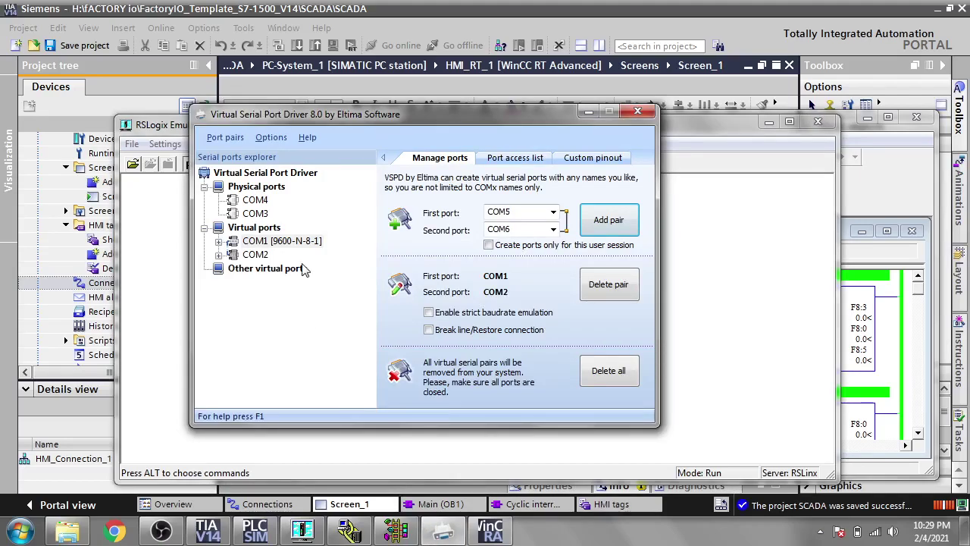
left_click(302, 244)
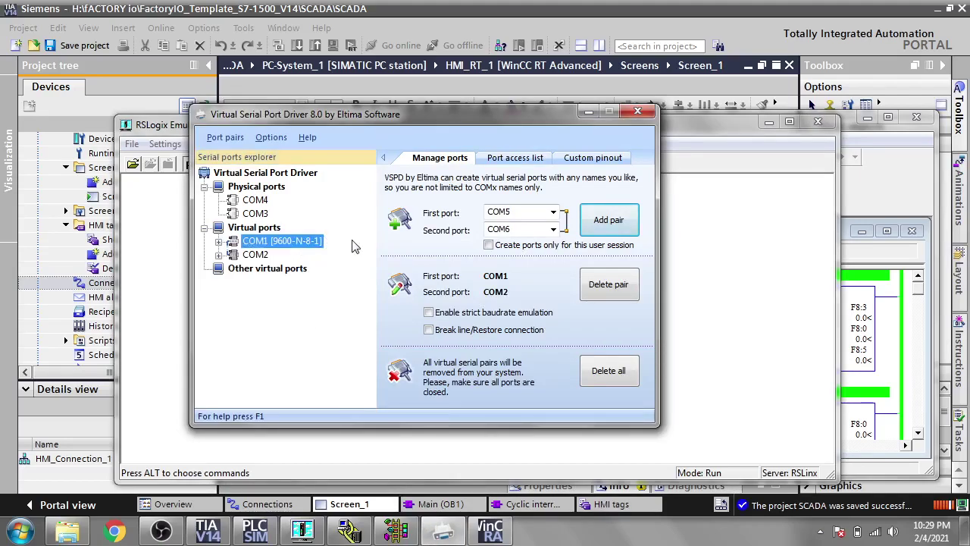
left_click(588, 112)
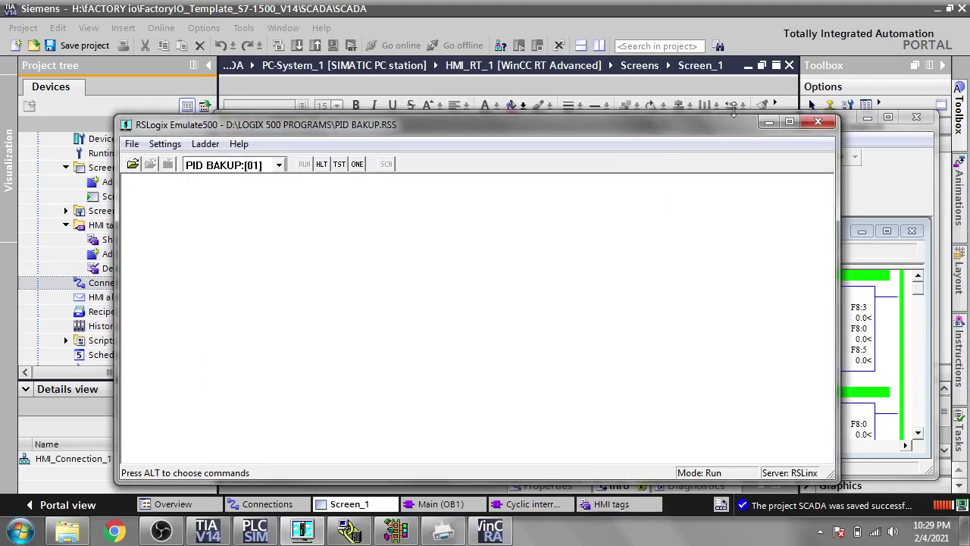
Step: Return to TIA Portal and add a new connection below HMI_Connection_1 in the HMI_RT_1 connections, keeping its default name
left_click(769, 122)
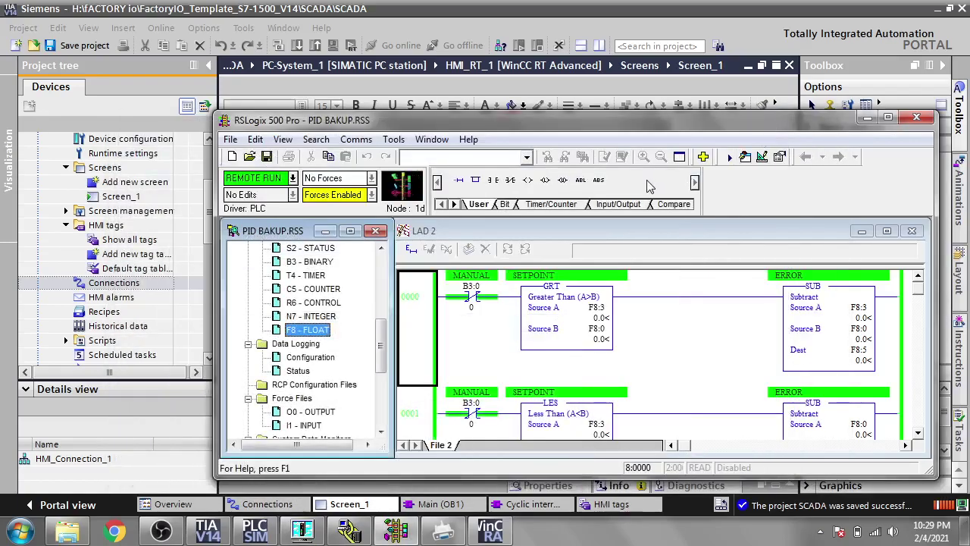
left_click(864, 117)
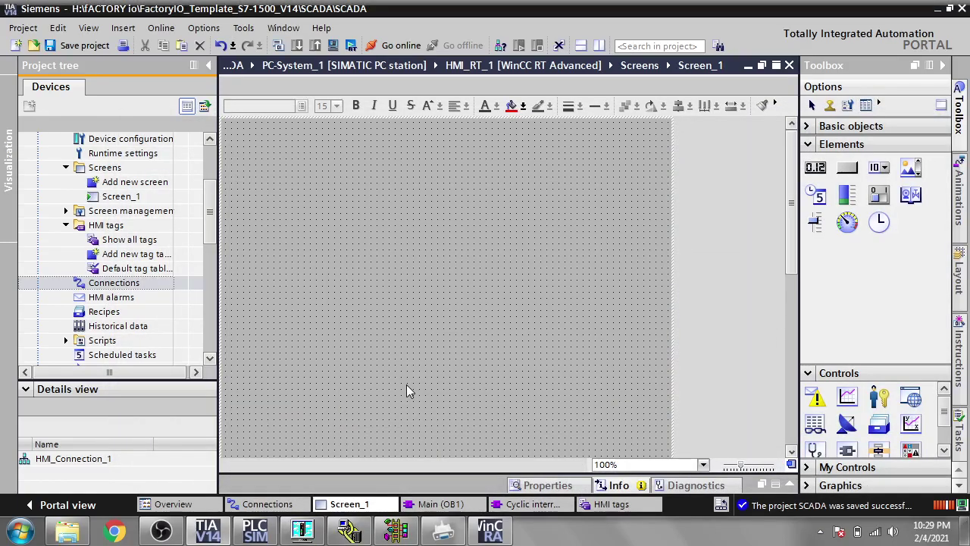
left_click(267, 504)
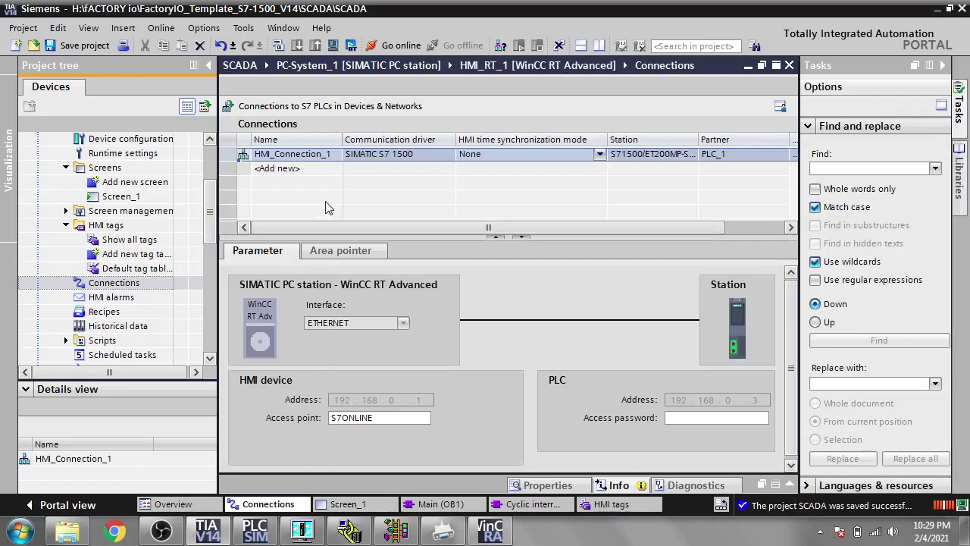
left_click(303, 168)
left_click(319, 157)
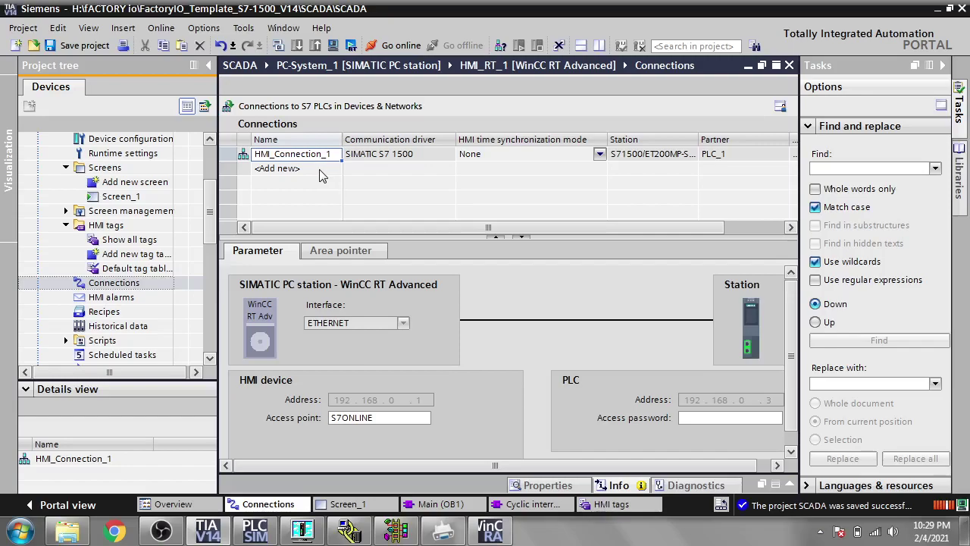
left_click(319, 170)
left_click(319, 170)
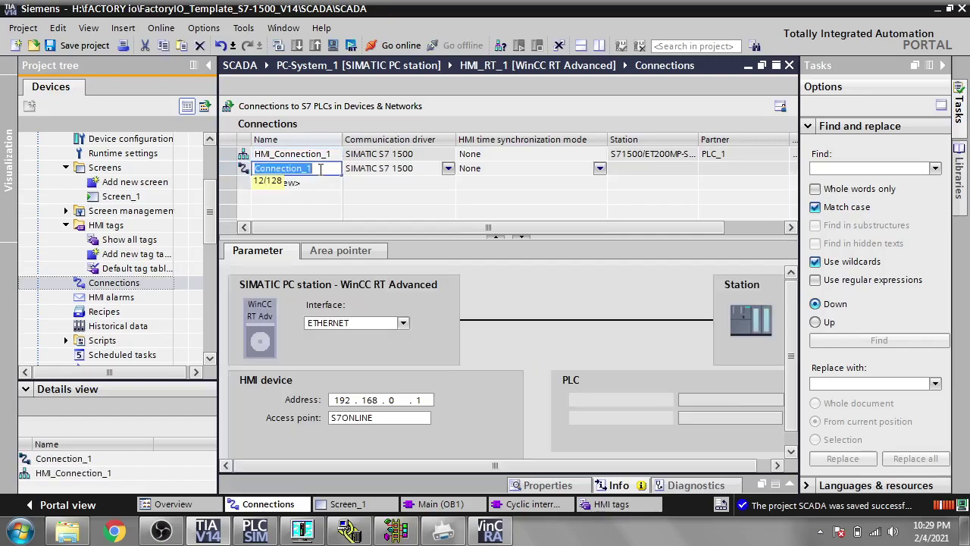
key("Return")
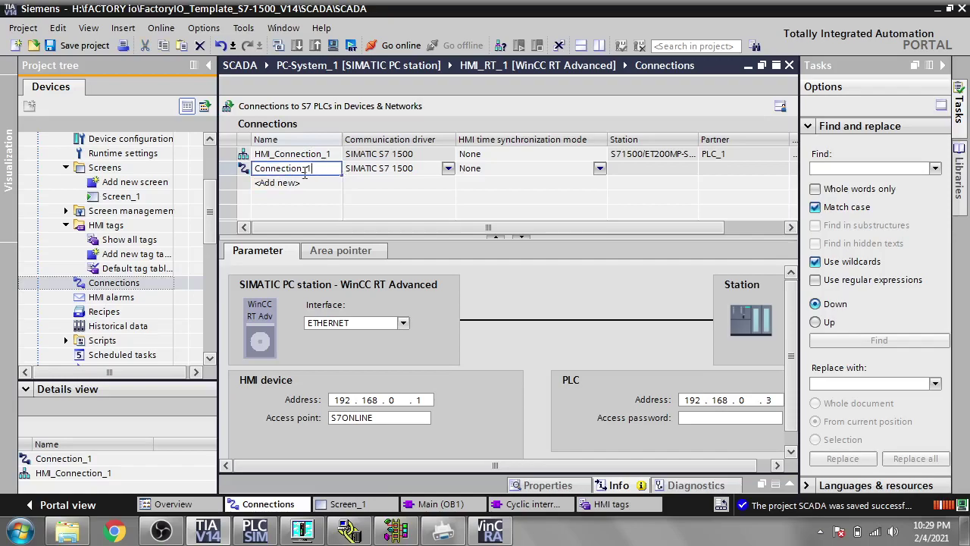
Step: Set the new connection's communication driver to Allen-Bradley DF1
left_click(448, 169)
left_click(449, 169)
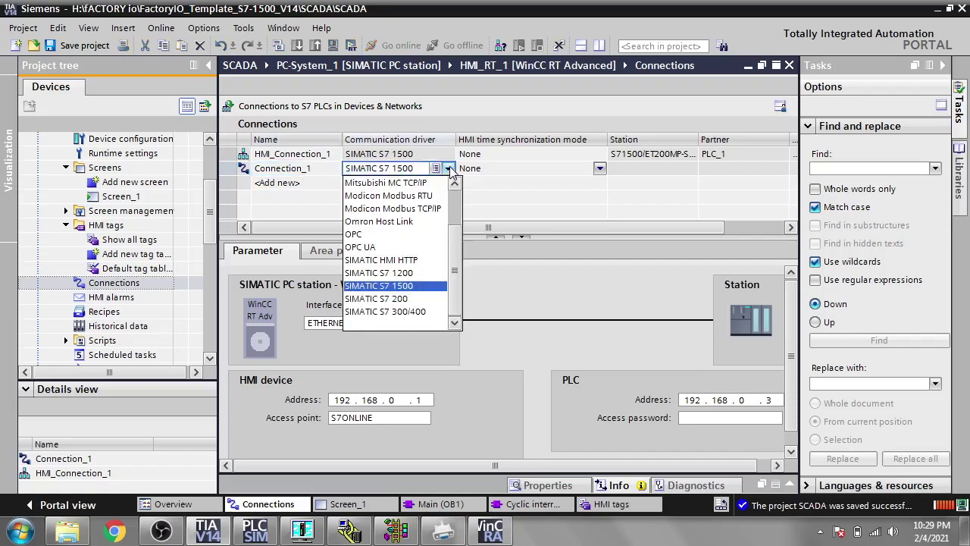
left_click_drag(459, 249, 458, 211)
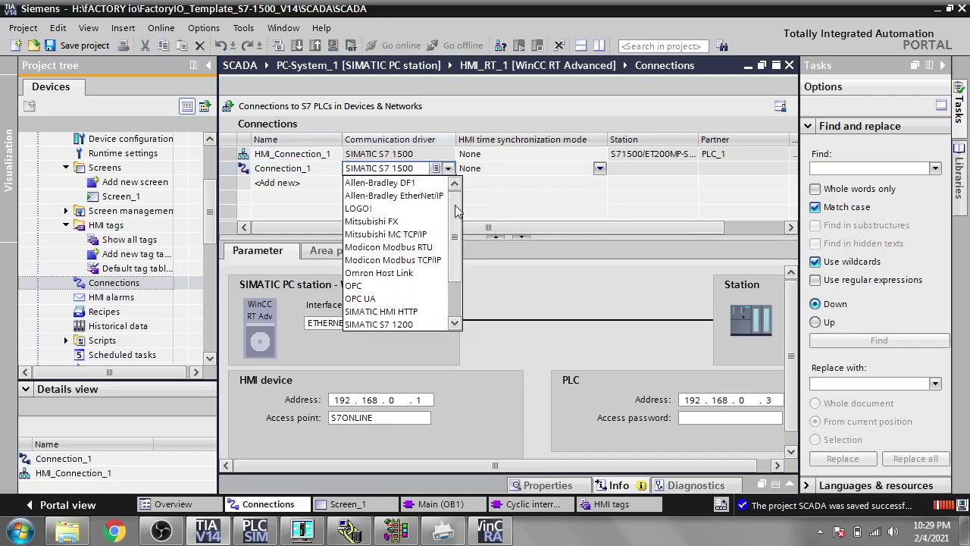
left_click(415, 184)
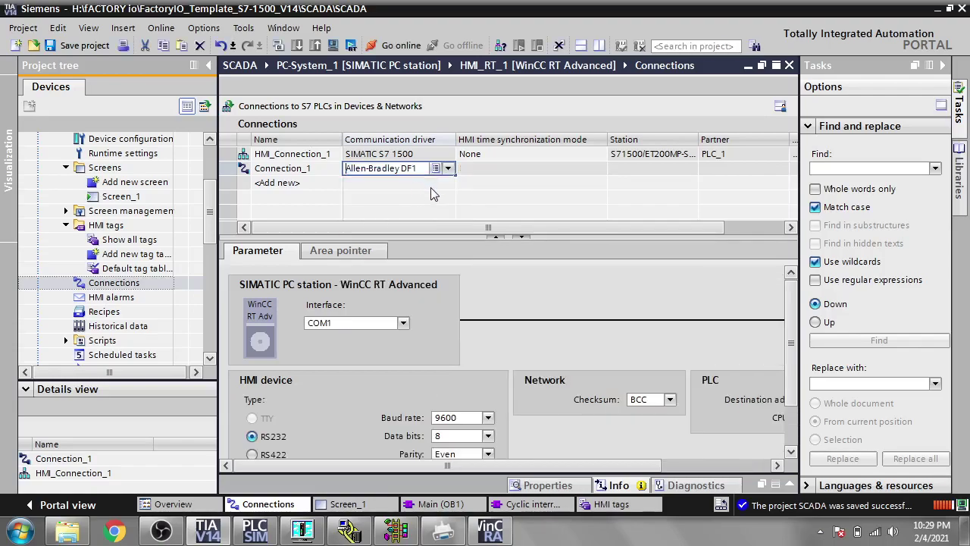
left_click(440, 189)
left_click(434, 170)
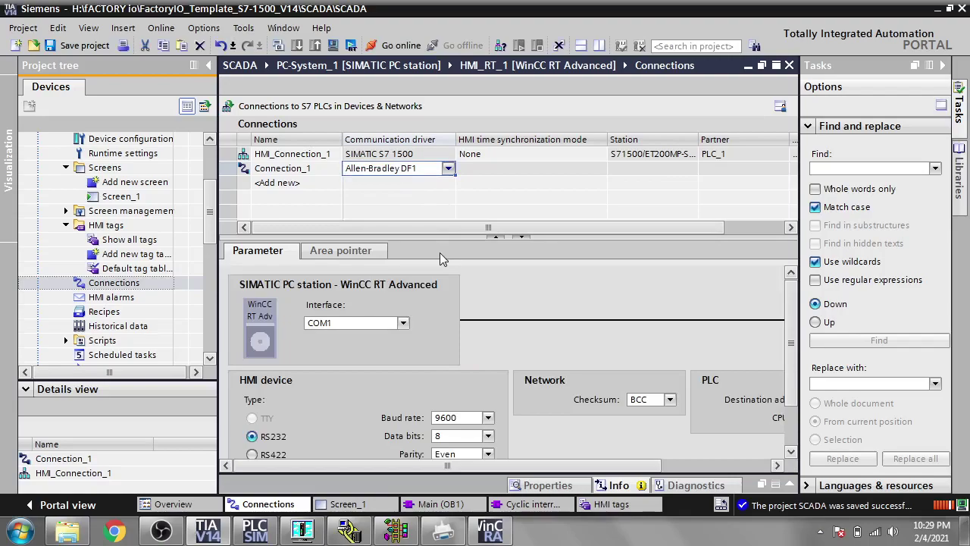
Step: Set the interface of the Allen-Bradley DF1 connection to COM2 and check the choice against the virtual port pair
left_click(404, 323)
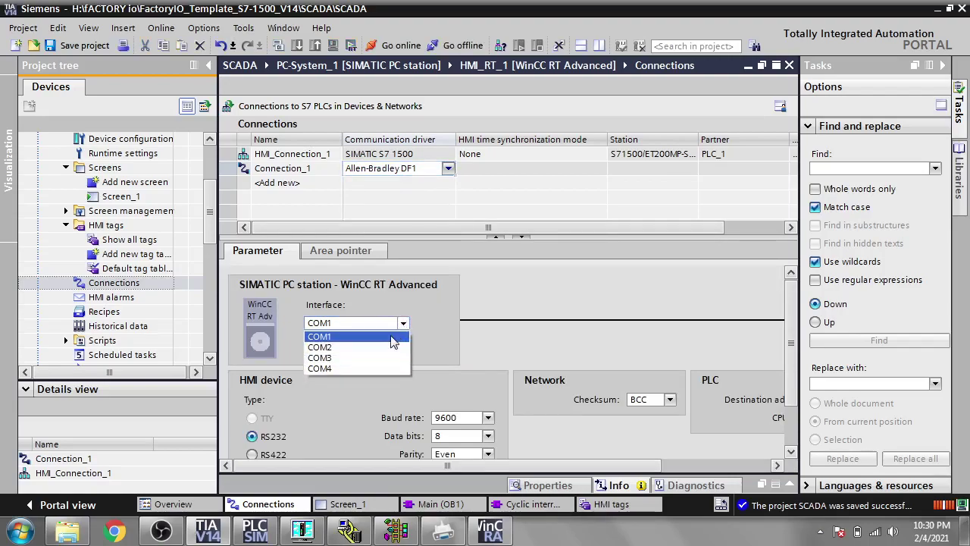
left_click(381, 348)
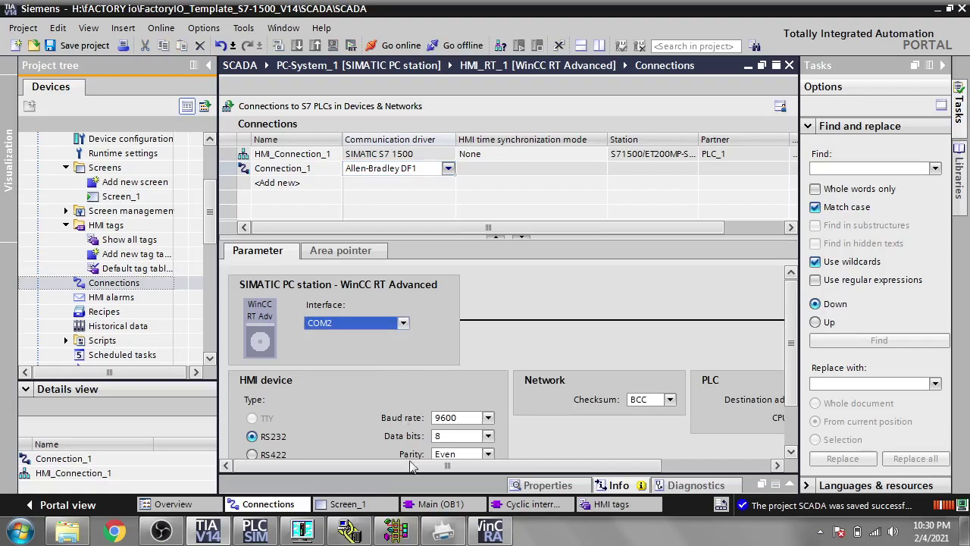
left_click(439, 533)
left_click(280, 242)
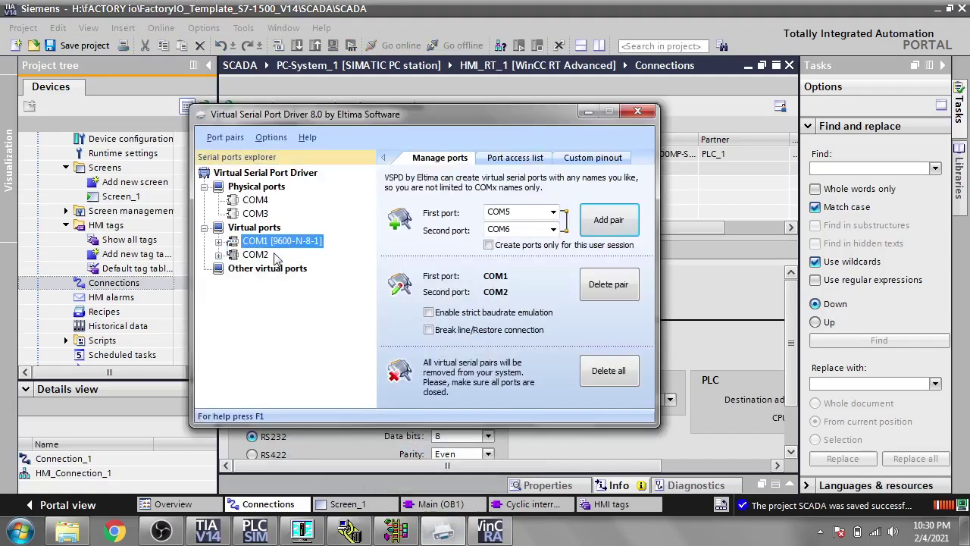
left_click(590, 112)
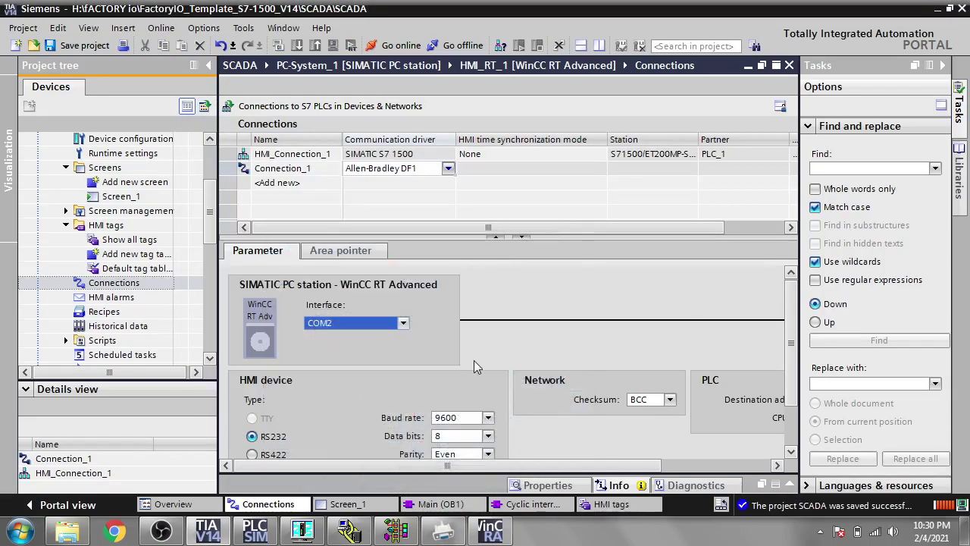
scroll(607, 364, "down", 3)
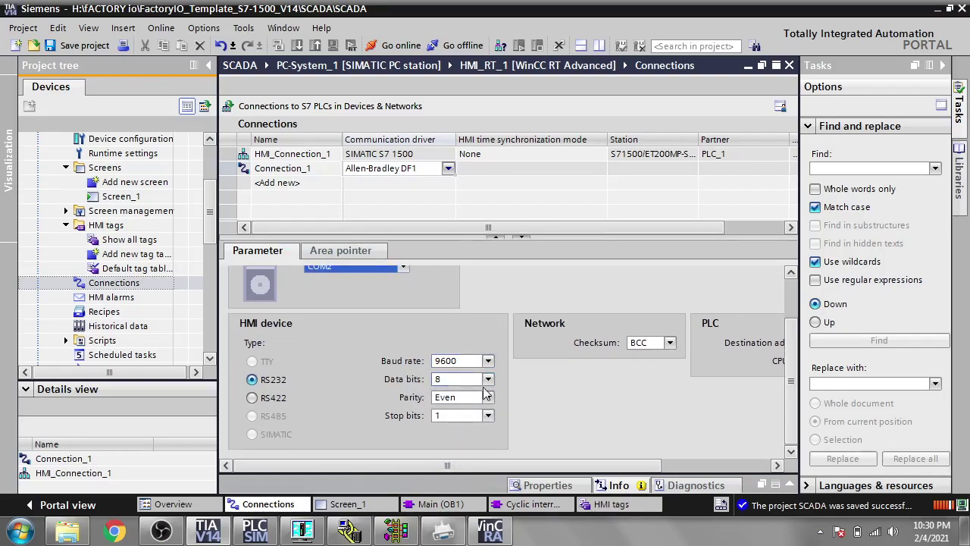
Step: Set the Allen-Bradley DF1 connection's network checksum to CRC and save the project
left_click_drag(467, 465, 526, 470)
left_click(607, 342)
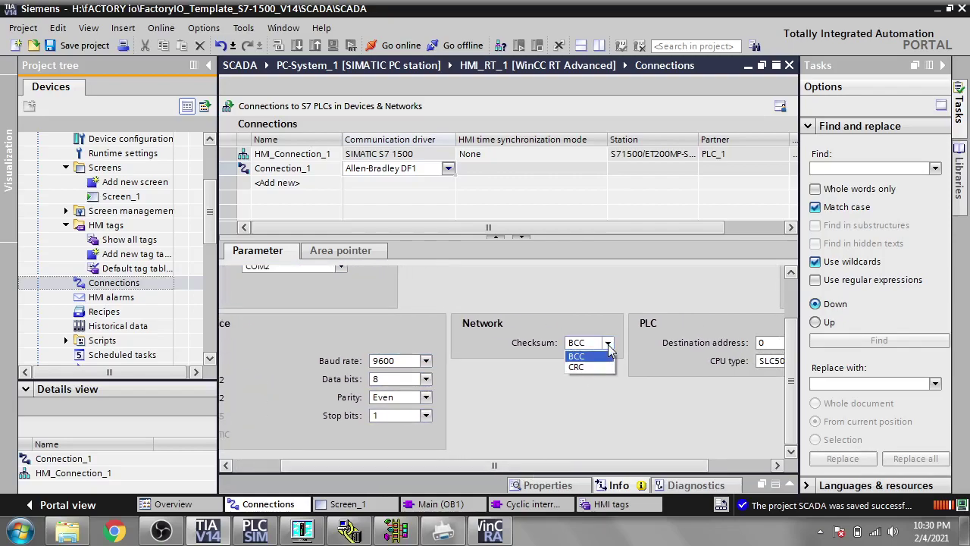
left_click(603, 367)
left_click_drag(590, 470, 498, 470)
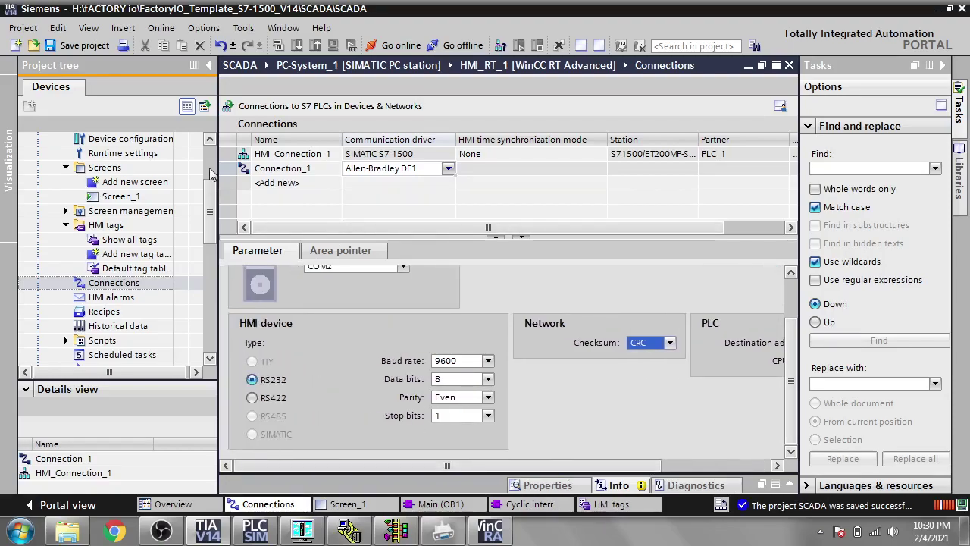
left_click(105, 48)
Step: Open Screen_1, place an I/O field on it and set the field's format pattern to 9.9
double_click(123, 196)
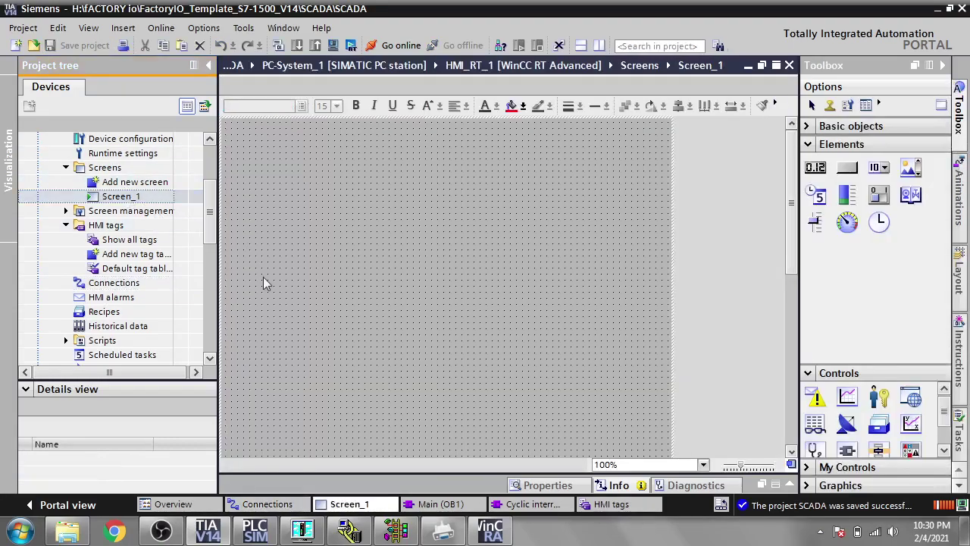
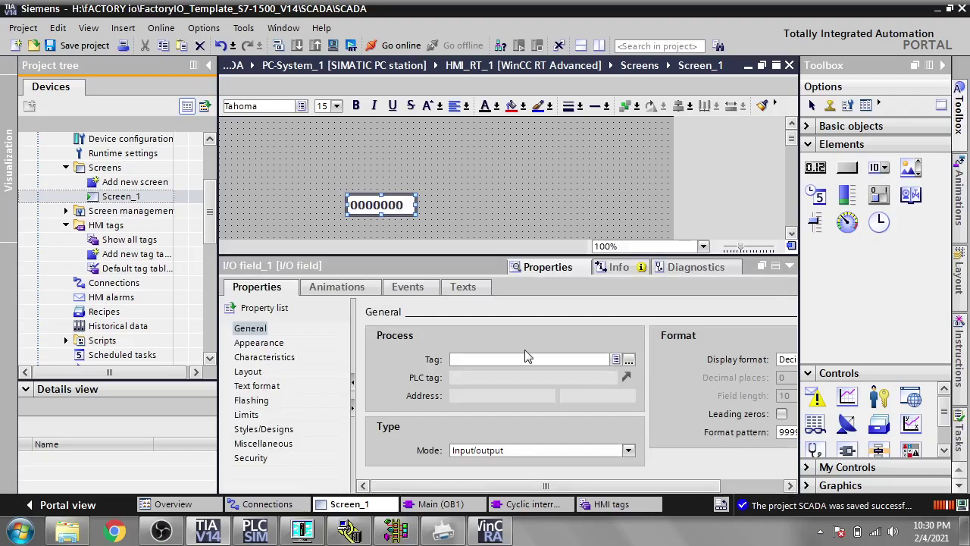
left_click_drag(584, 488, 707, 473)
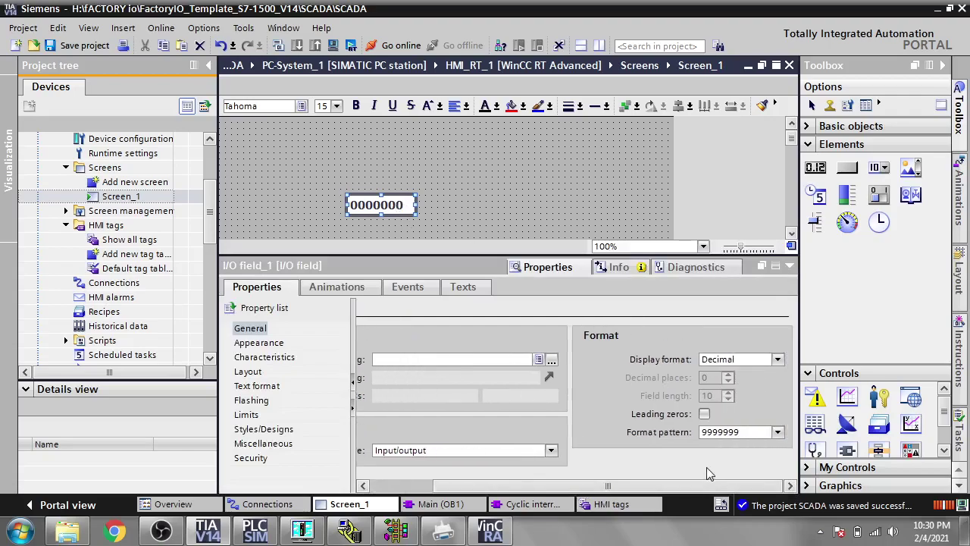
left_click(777, 432)
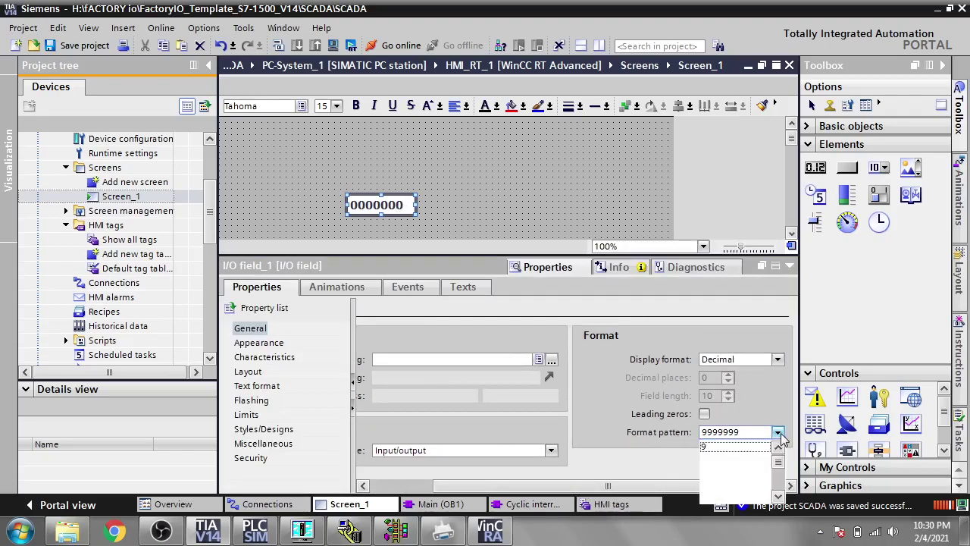
mouse_move(777, 464)
left_mouse_down()
mouse_move(779, 491)
mouse_move(779, 458)
left_mouse_up()
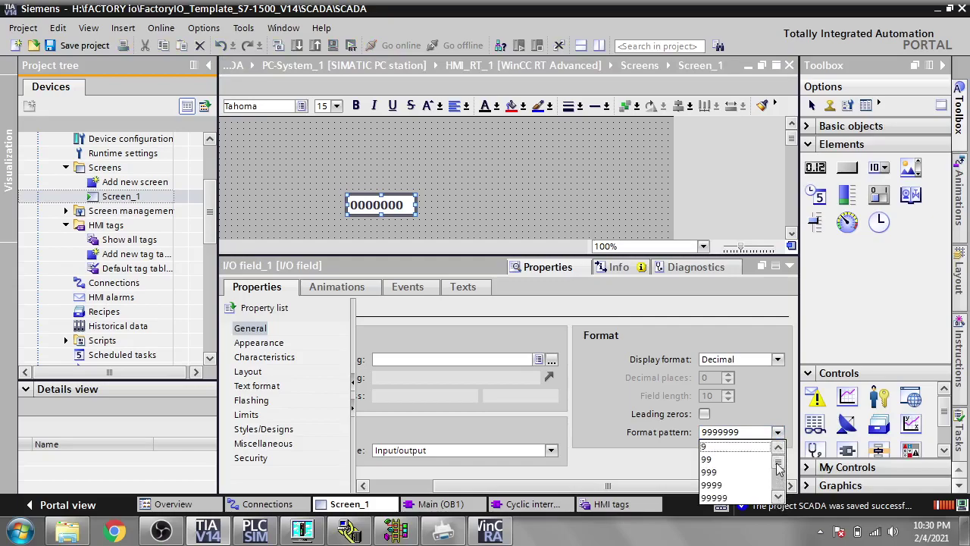
left_click(744, 432)
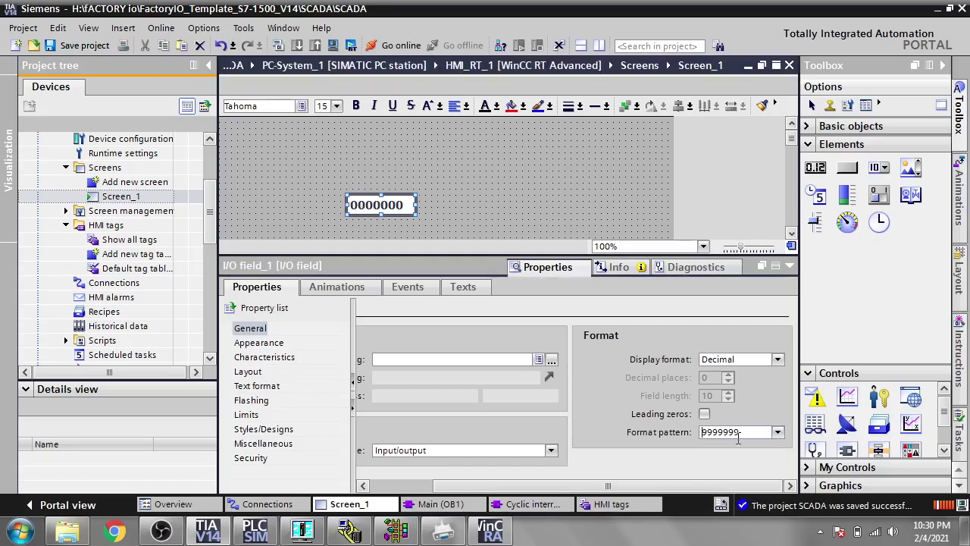
left_click_drag(739, 431, 688, 428)
type("9.9")
scroll(564, 485, "left", 3)
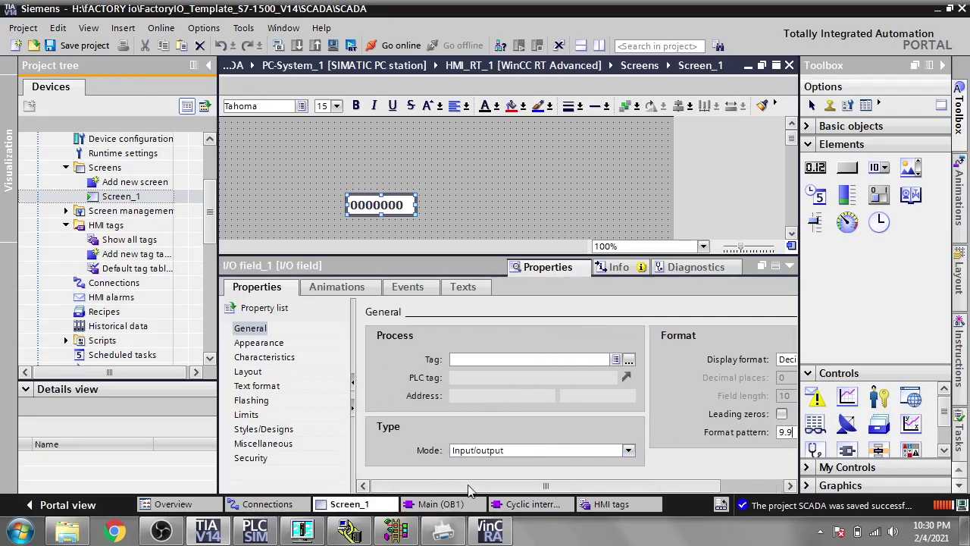
Step: Open the HMI tags table and collapse the properties of the Manual tag
left_click(608, 505)
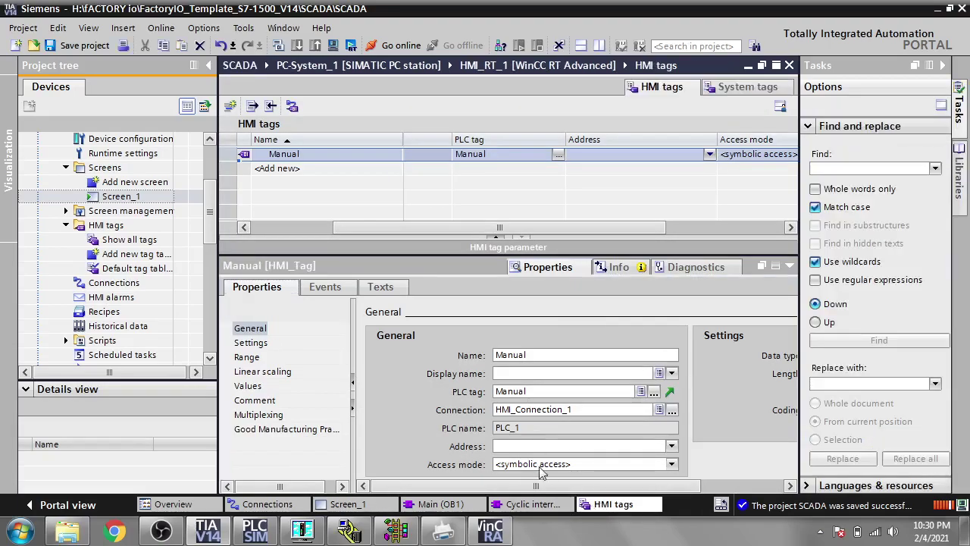
left_click(387, 506)
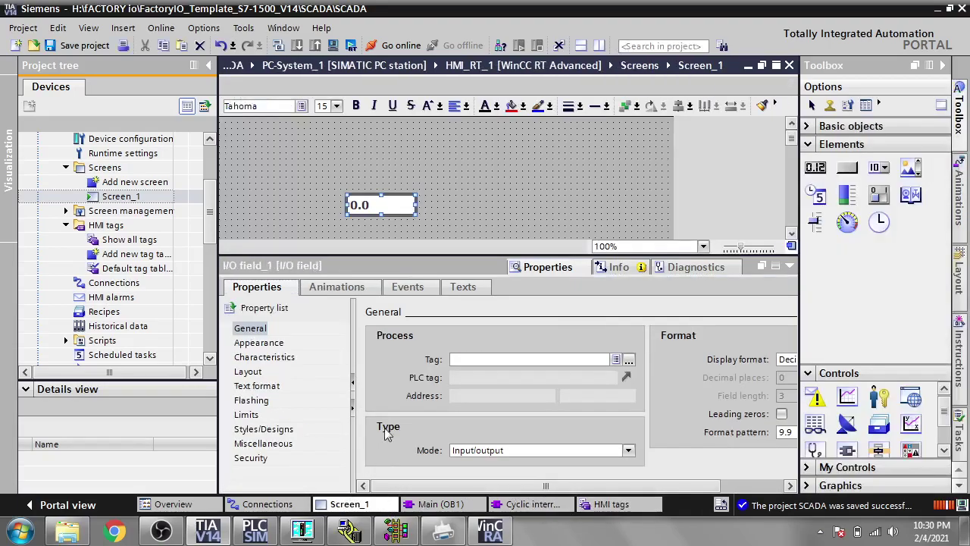
left_click(591, 508)
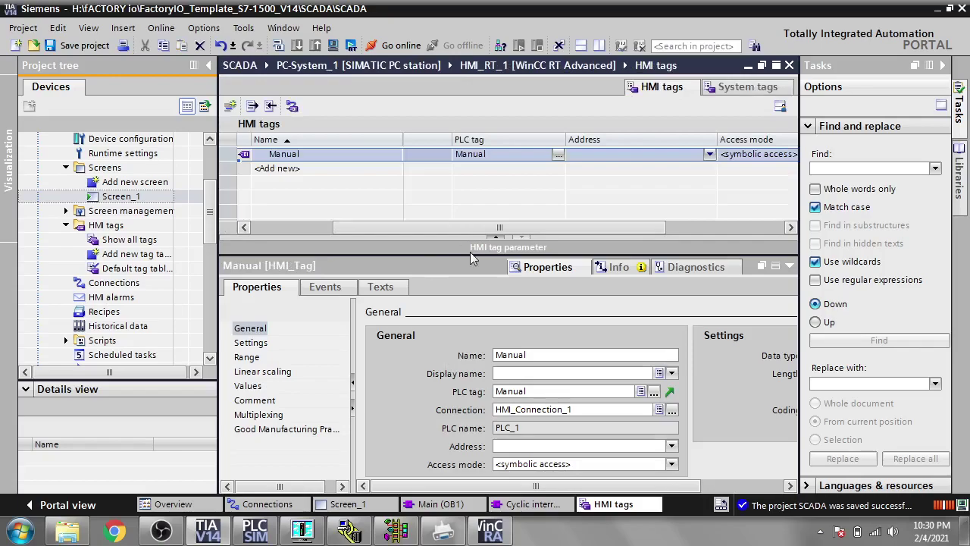
left_click(789, 266)
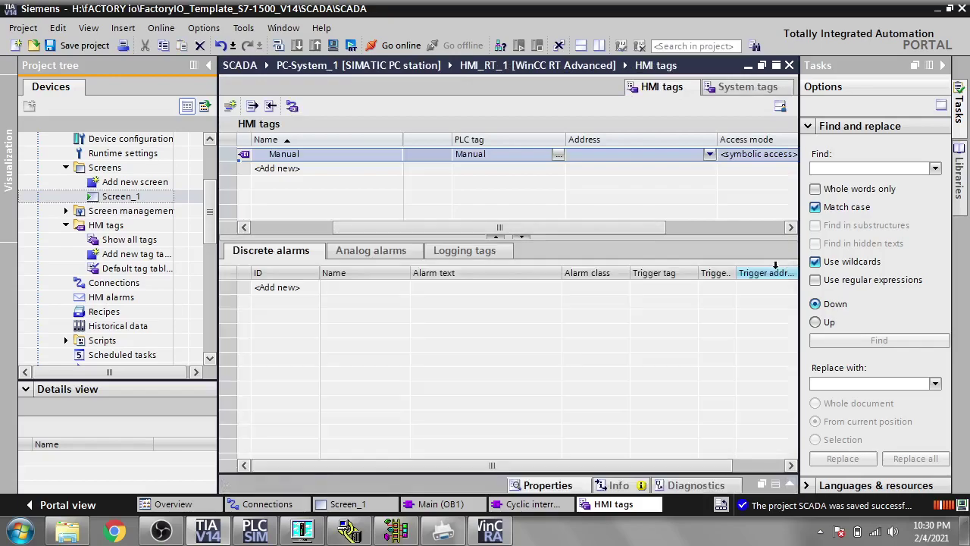
Step: Switch to RSLogix 500 Pro, check the setpoint's address in the ladder and the F8 FLOAT data file, and return to TIA Portal
left_click(395, 531)
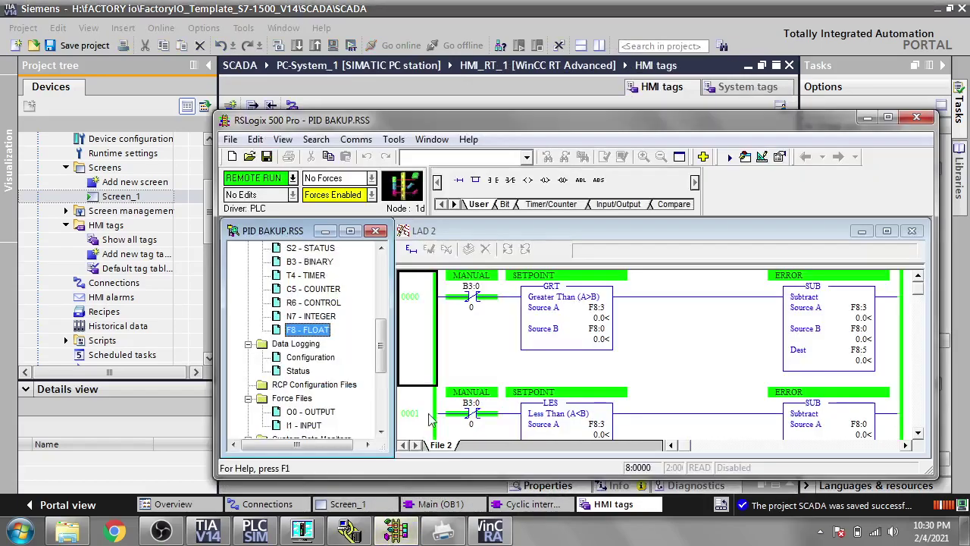
left_click(549, 288)
left_click(599, 308)
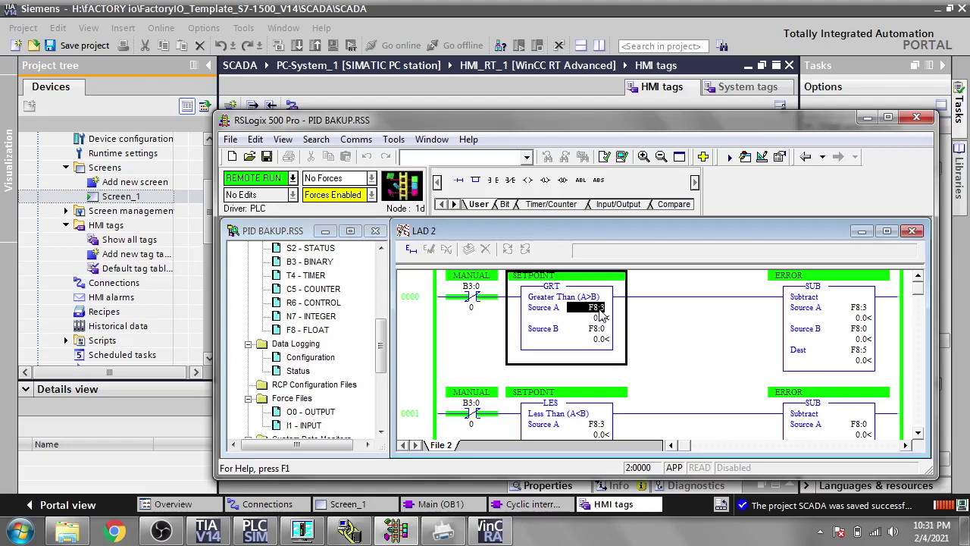
double_click(323, 330)
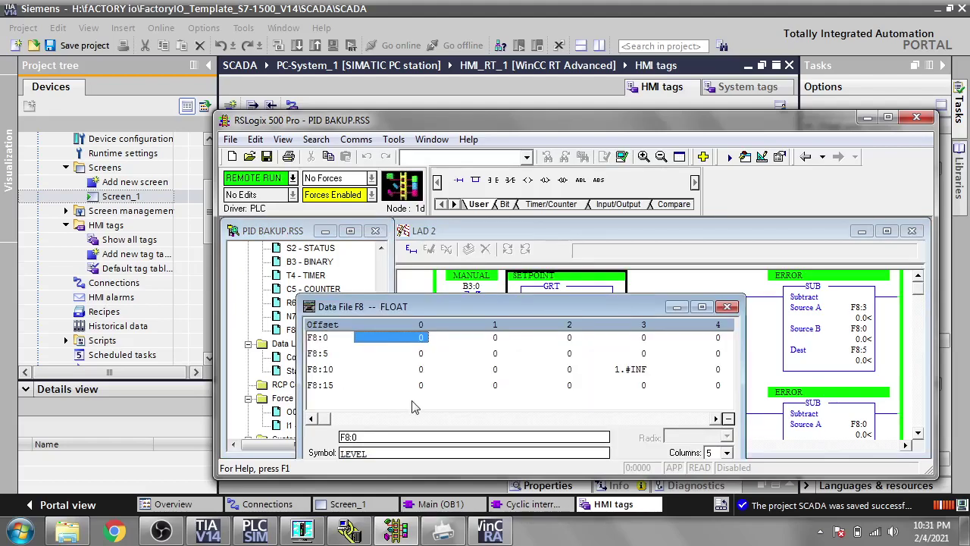
left_click(640, 338)
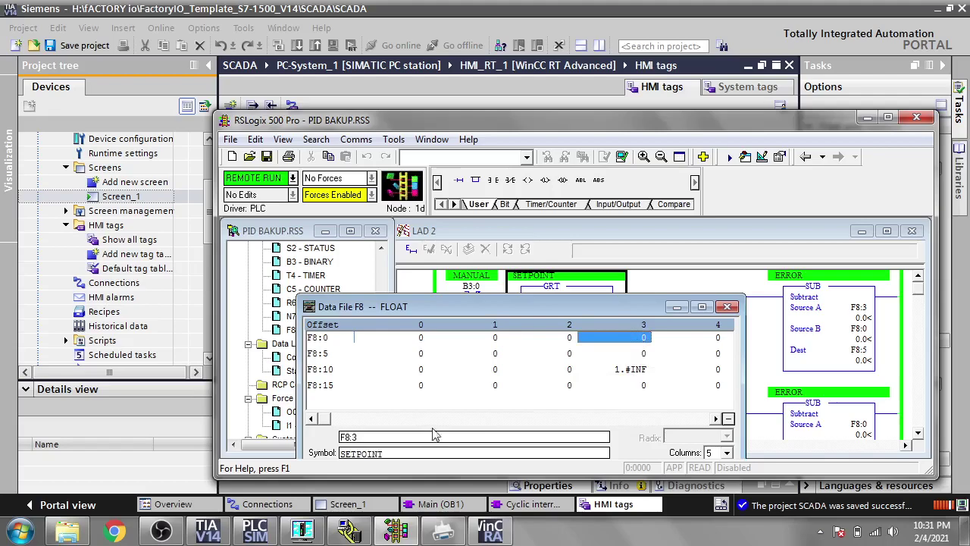
left_click(728, 307)
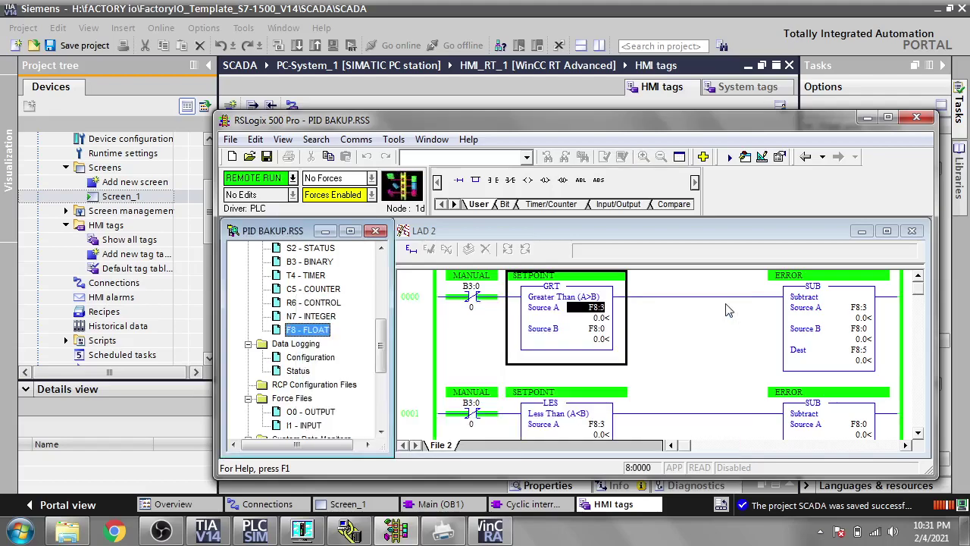
left_click(867, 117)
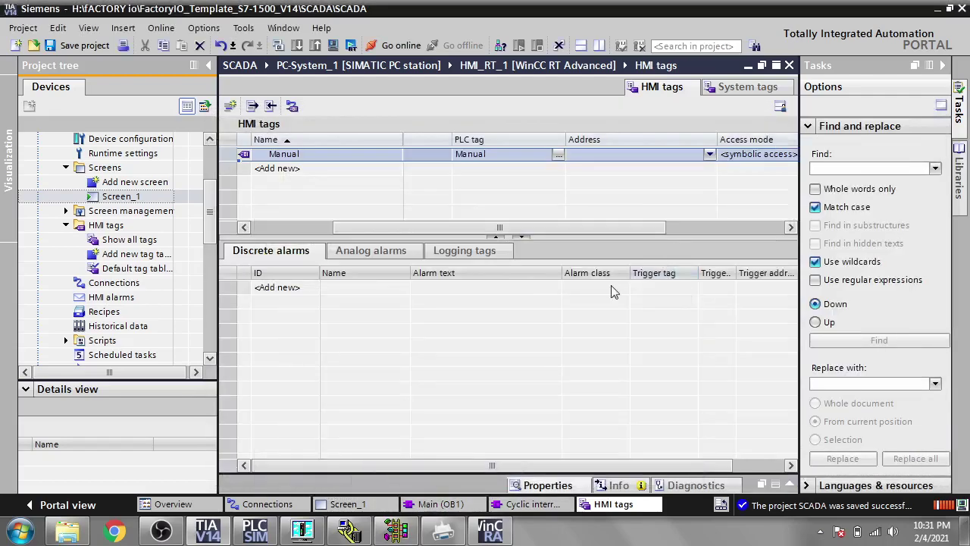
Step: Add an HMI tag named "Set point" and assign it to Connection_1
double_click(376, 169)
type("Set point")
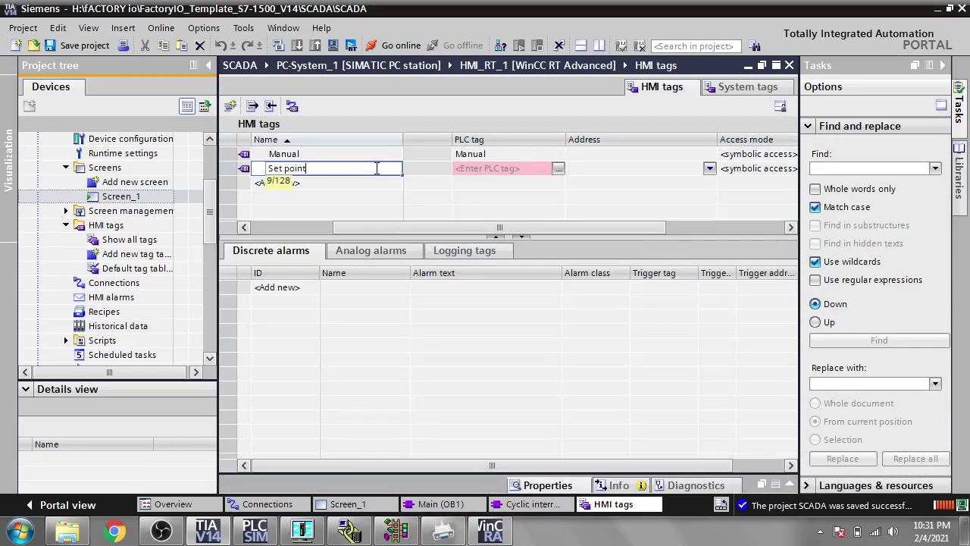
key("Return")
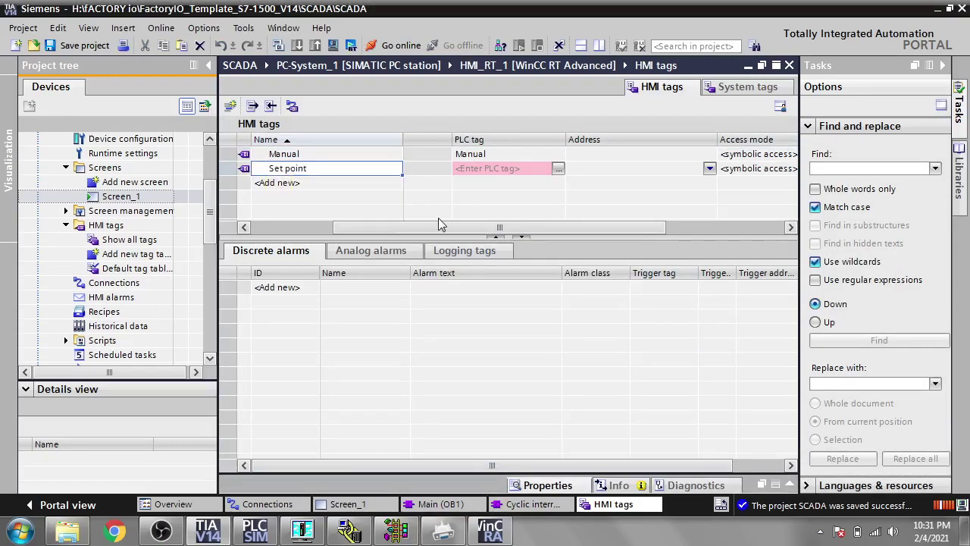
left_click_drag(470, 226, 423, 228)
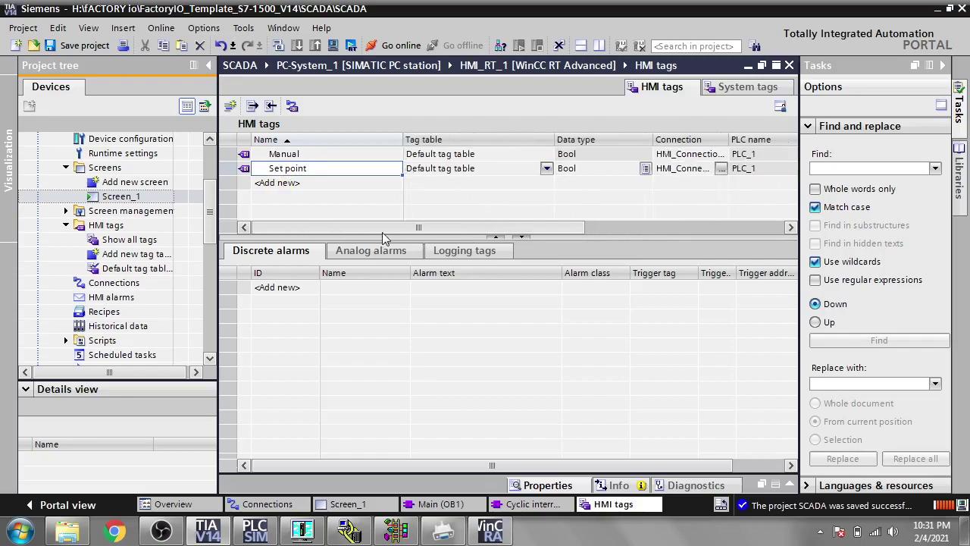
left_click(720, 170)
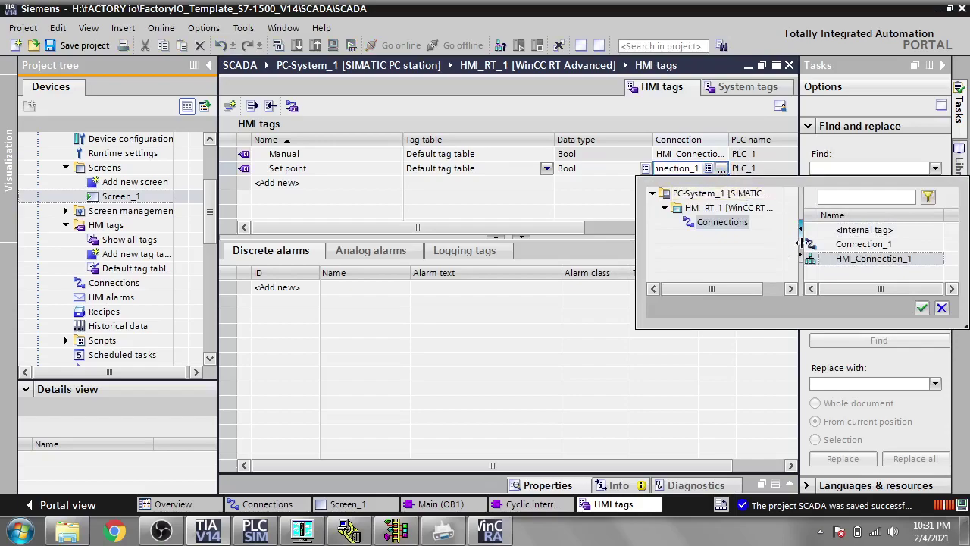
double_click(842, 245)
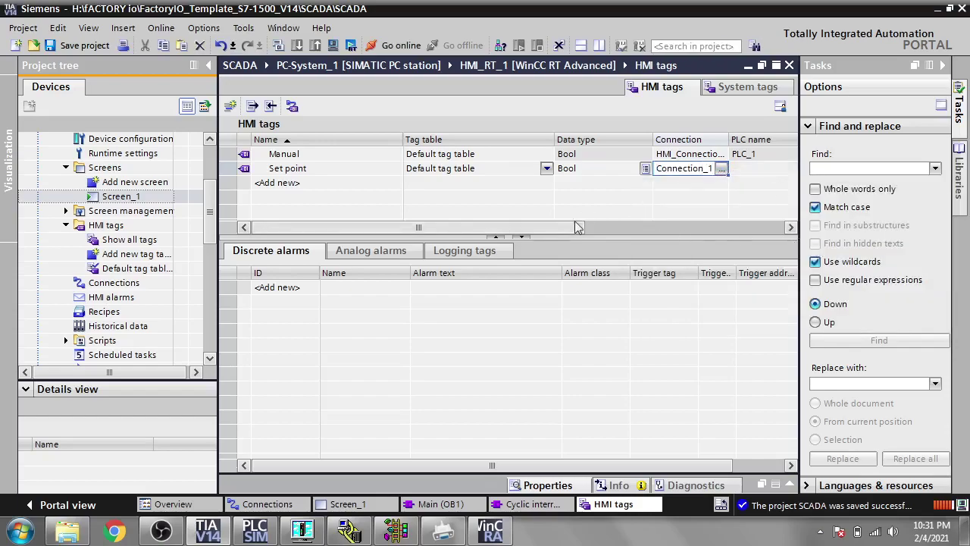
Step: Set the data type of the Set point tag to Real
left_click(645, 175)
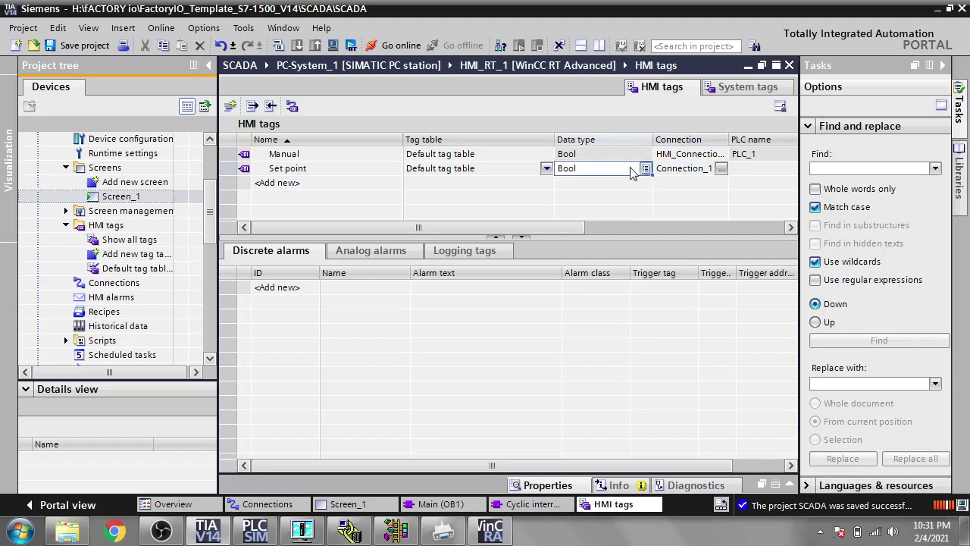
left_click(643, 168)
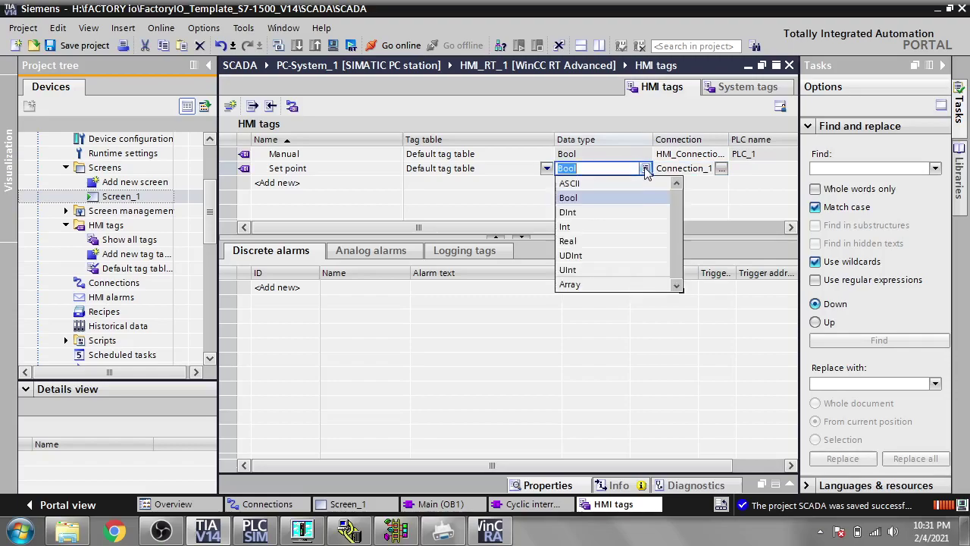
left_click(640, 242)
Step: Set the Set point tag's address to file type F with file number 8 and confirm it
left_click_drag(566, 227, 648, 233)
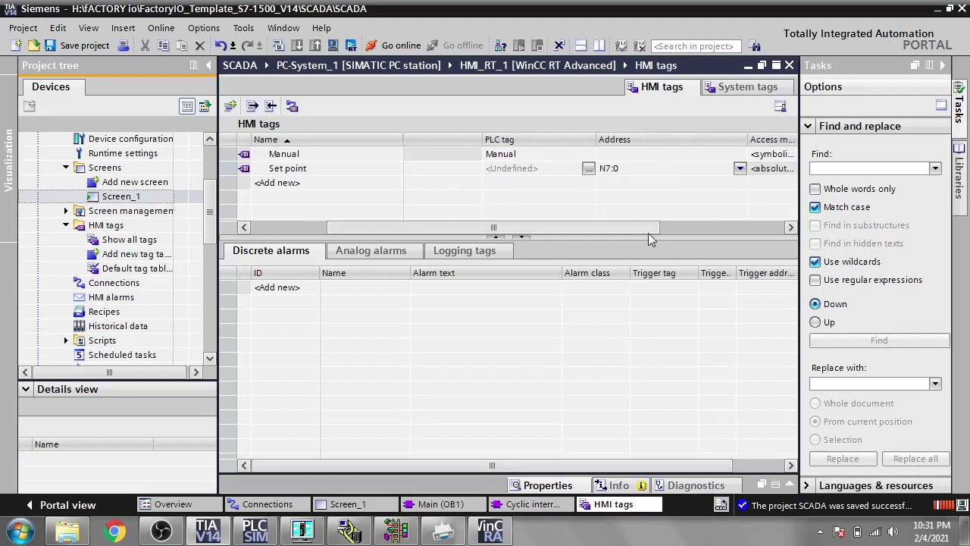
left_click(739, 168)
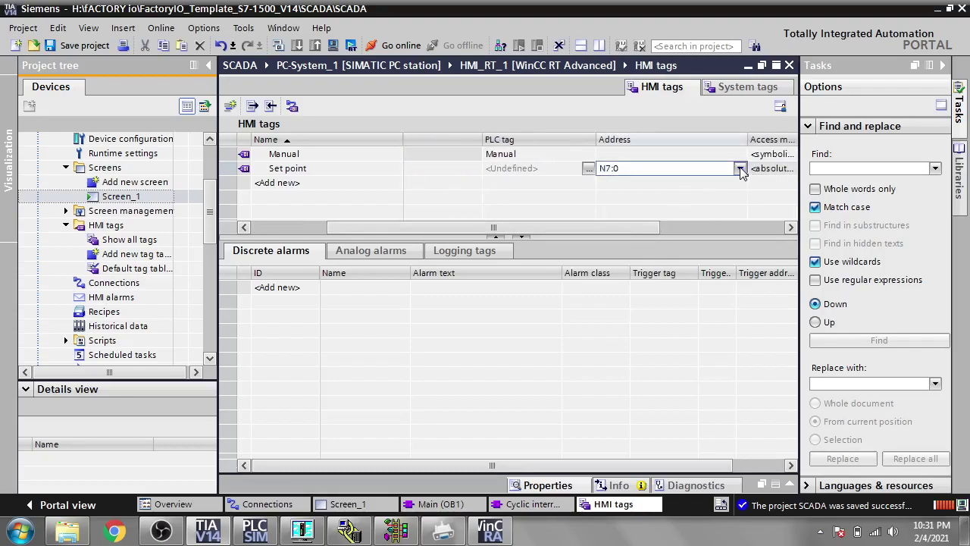
left_click(746, 198)
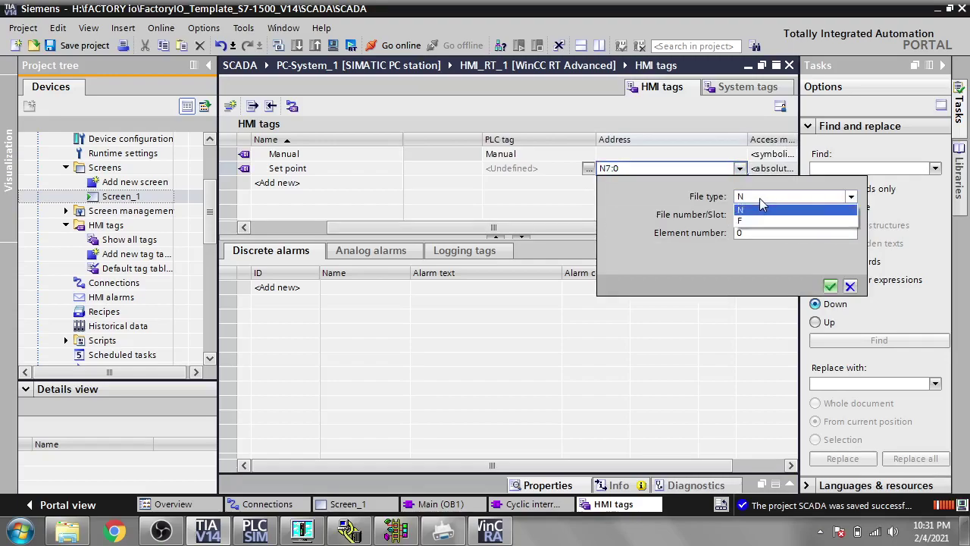
left_click(760, 221)
key("Tab")
key("Tab")
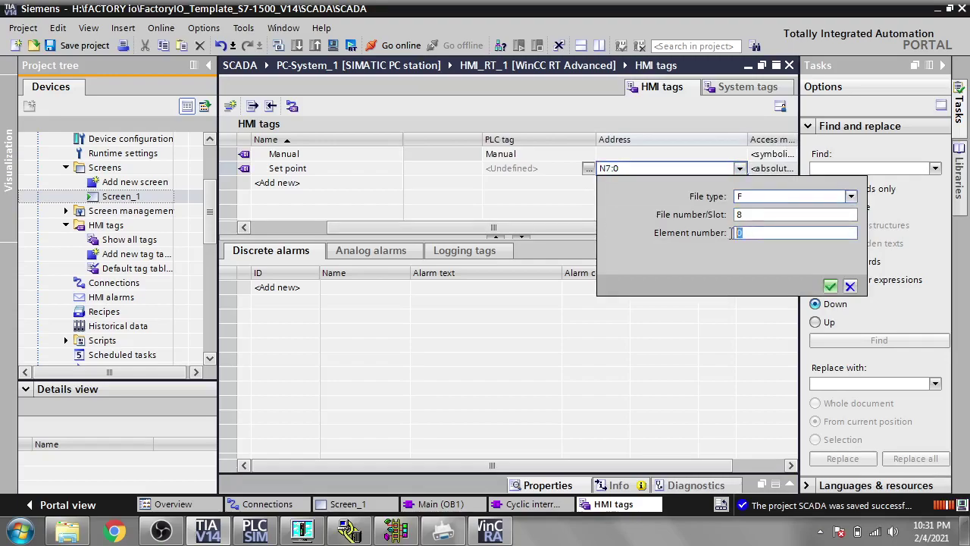
left_click(831, 285)
left_click(688, 226)
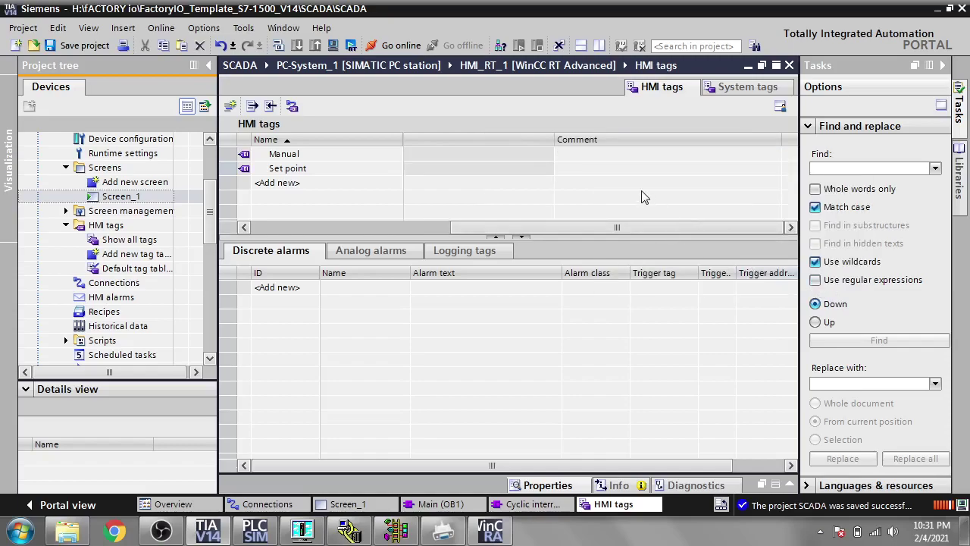
left_click(362, 173)
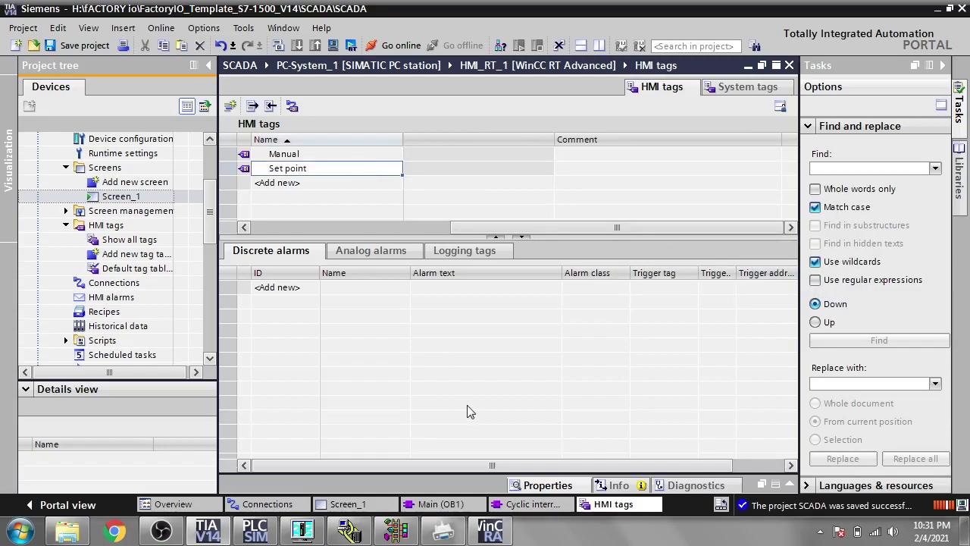
Step: Assign the Set point tag from HMI_RT_1's default tag table to the I/O field on Screen_1
left_click(369, 505)
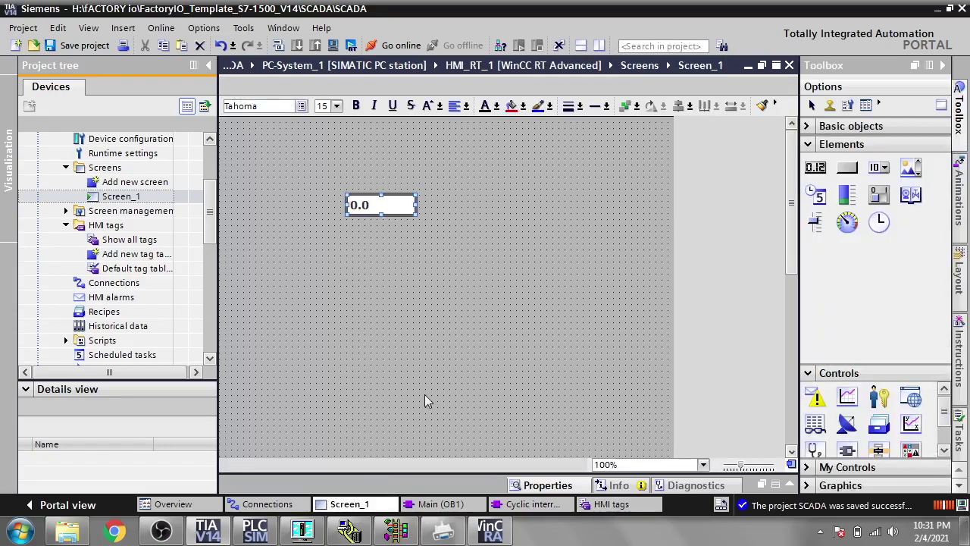
double_click(403, 205)
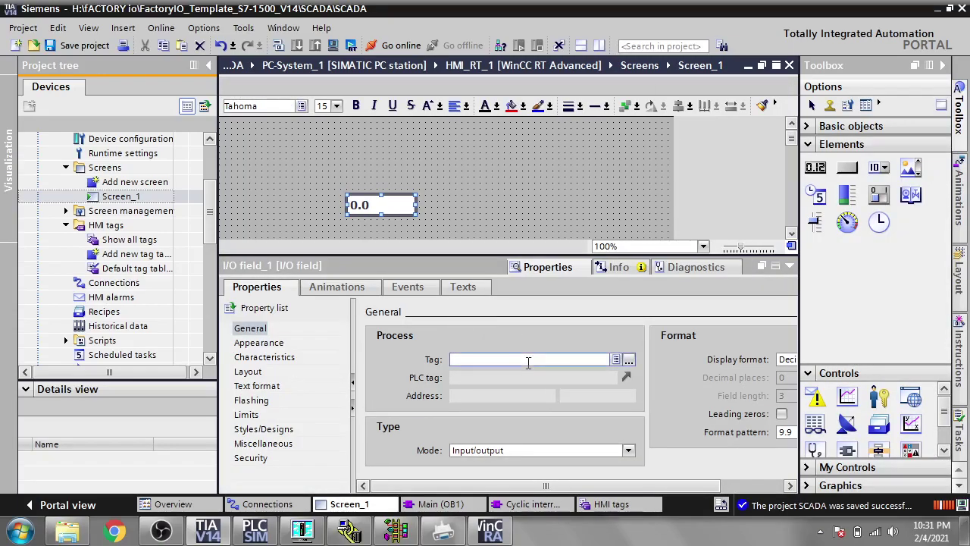
left_click(630, 359)
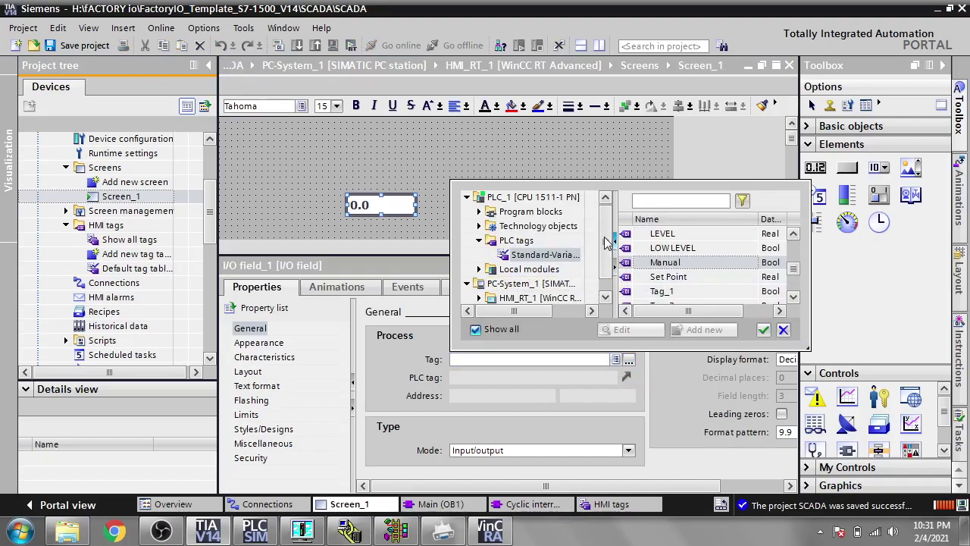
left_click_drag(606, 241, 607, 255)
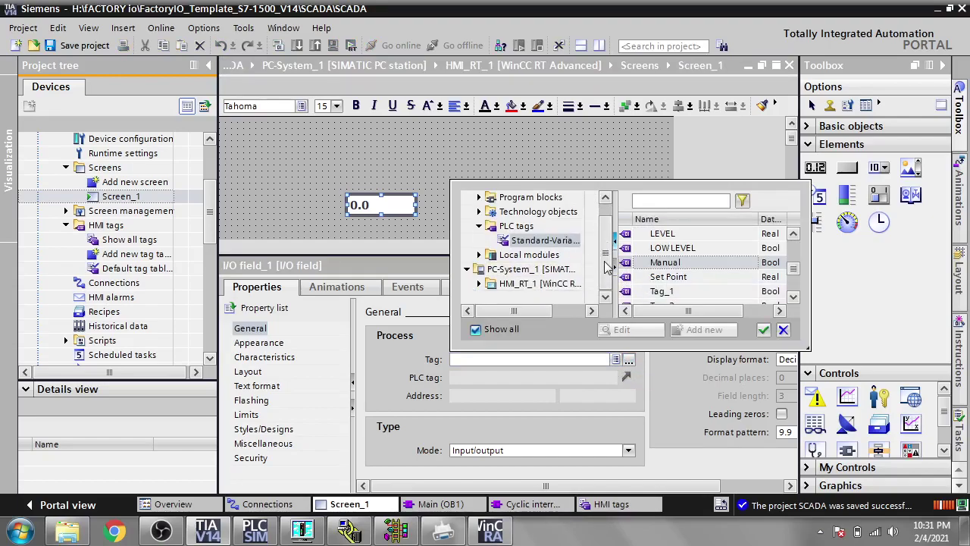
double_click(493, 283)
left_click(538, 286)
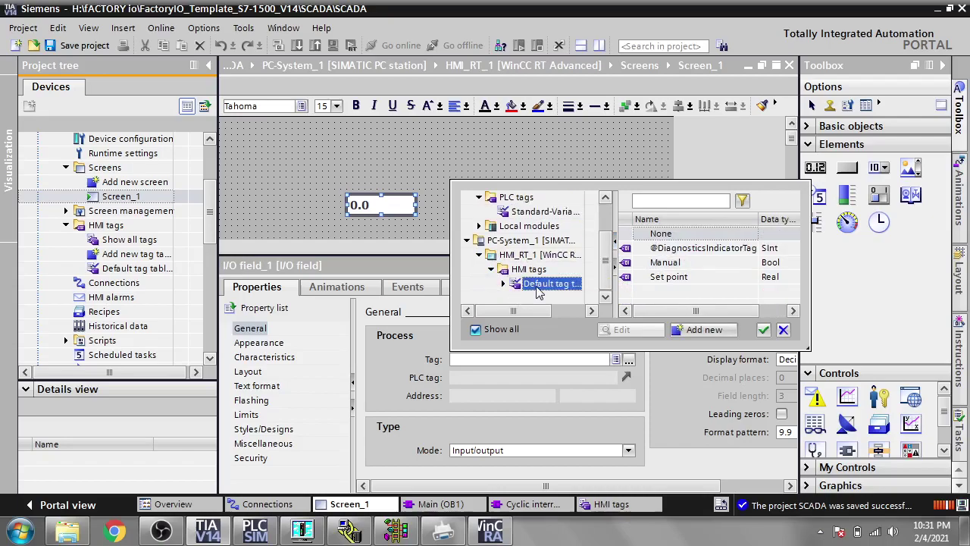
left_click(667, 279)
left_click_drag(668, 311, 620, 322)
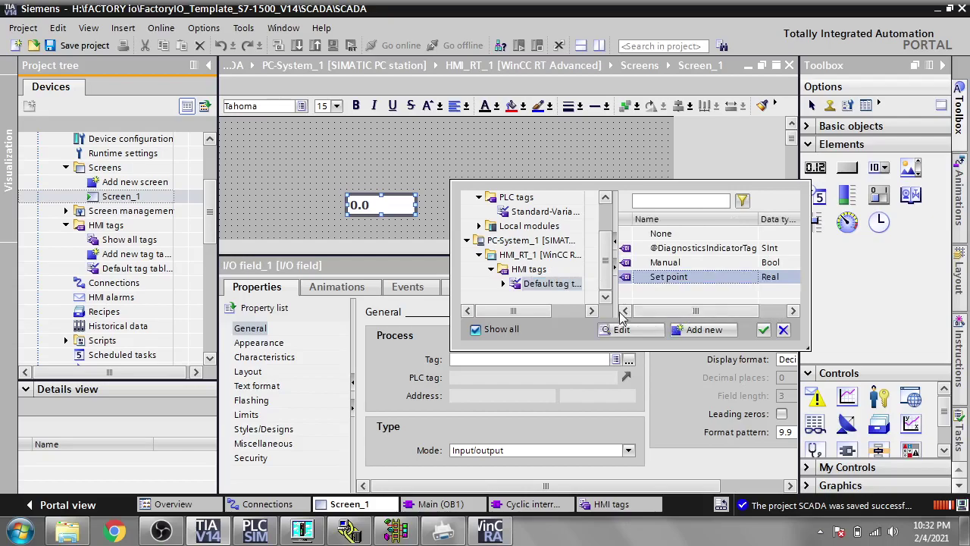
left_click(763, 329)
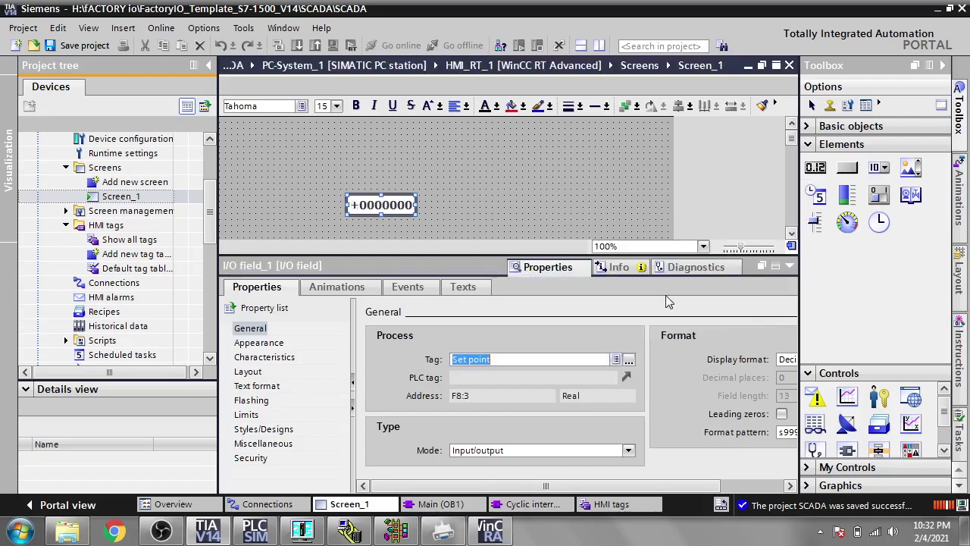
left_click(787, 266)
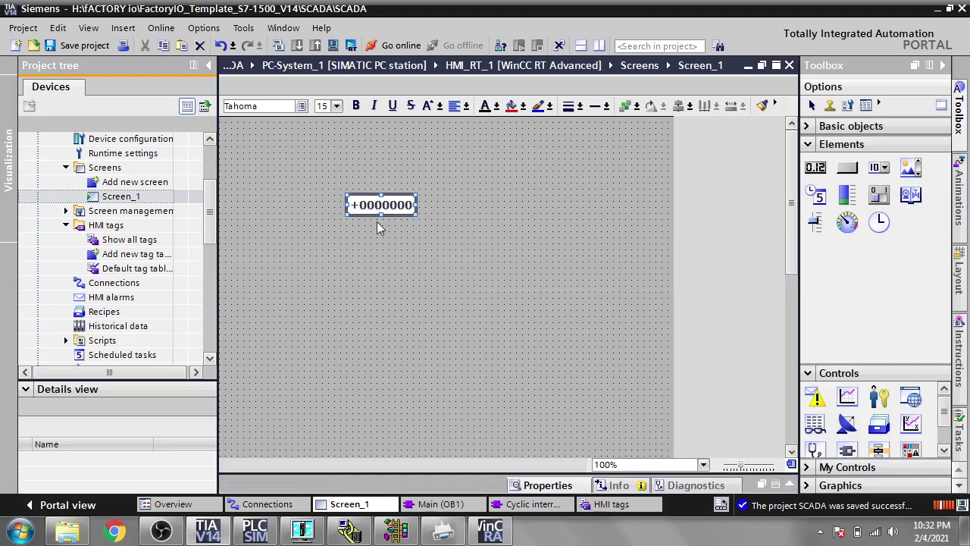
Step: Set the I/O field's format pattern to 9.9 and save the project
double_click(395, 204)
left_click_drag(573, 485, 634, 486)
left_click(778, 432)
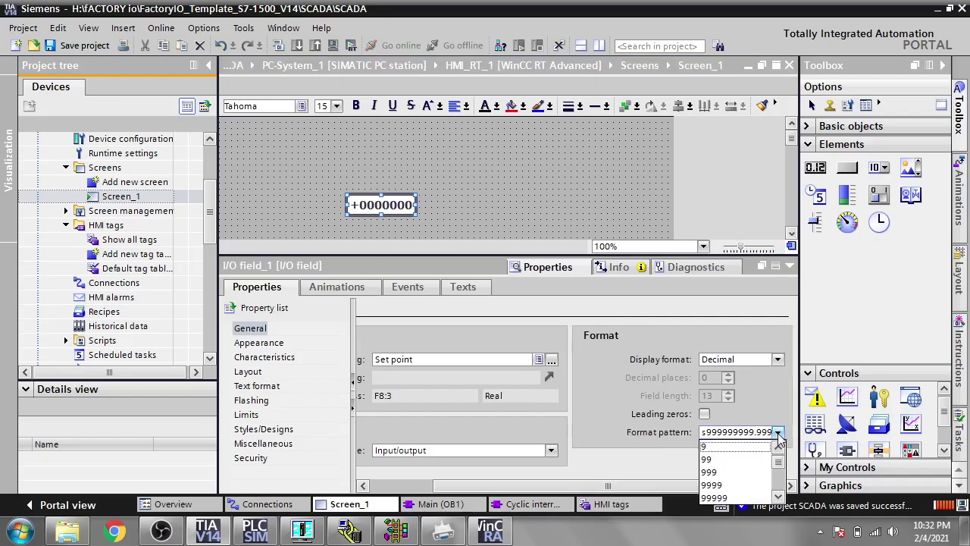
scroll(778, 470, "down", 3)
scroll(778, 485, "up", 5)
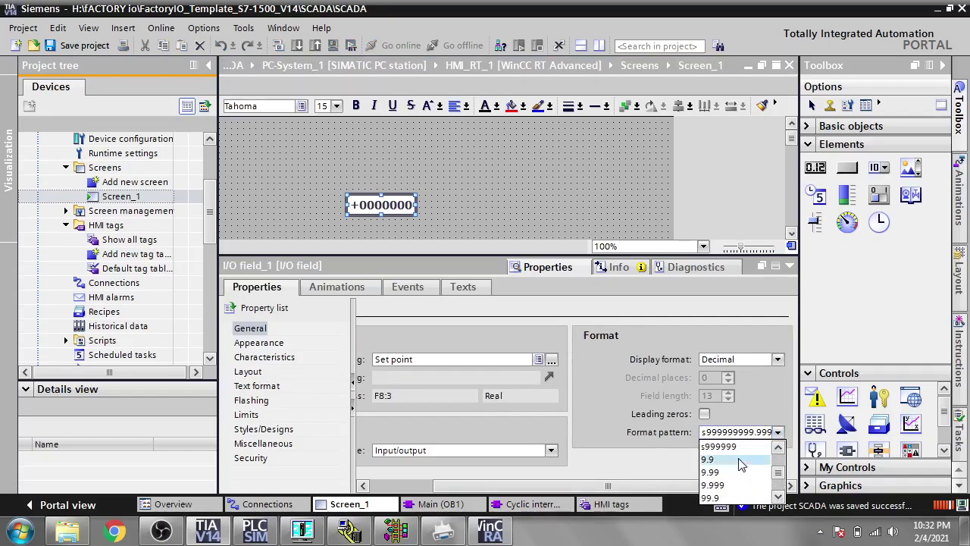
left_click(742, 460)
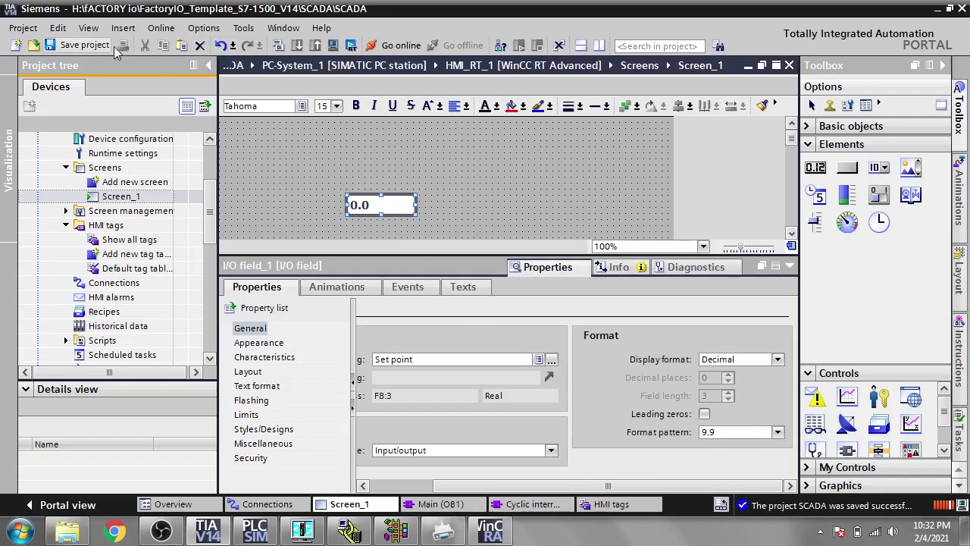
left_click(83, 46)
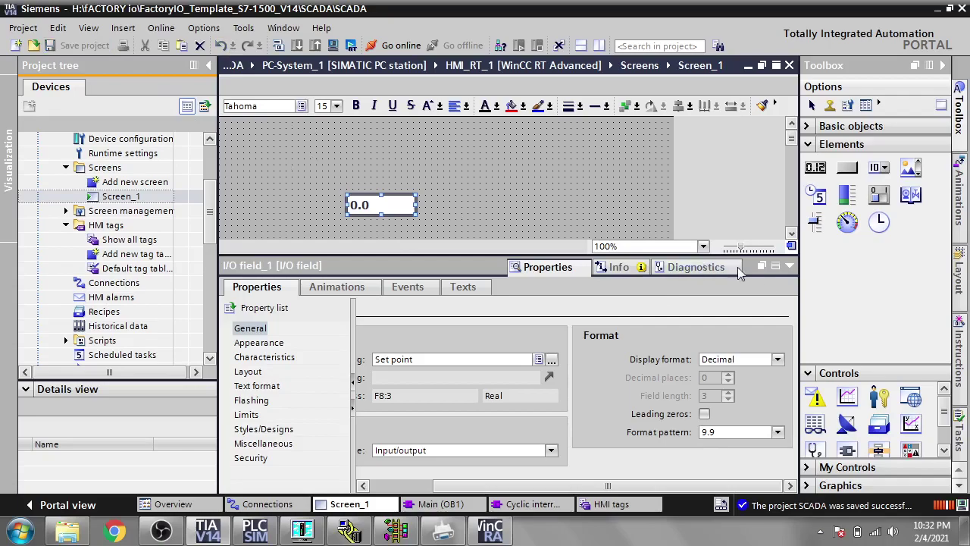
left_click(789, 266)
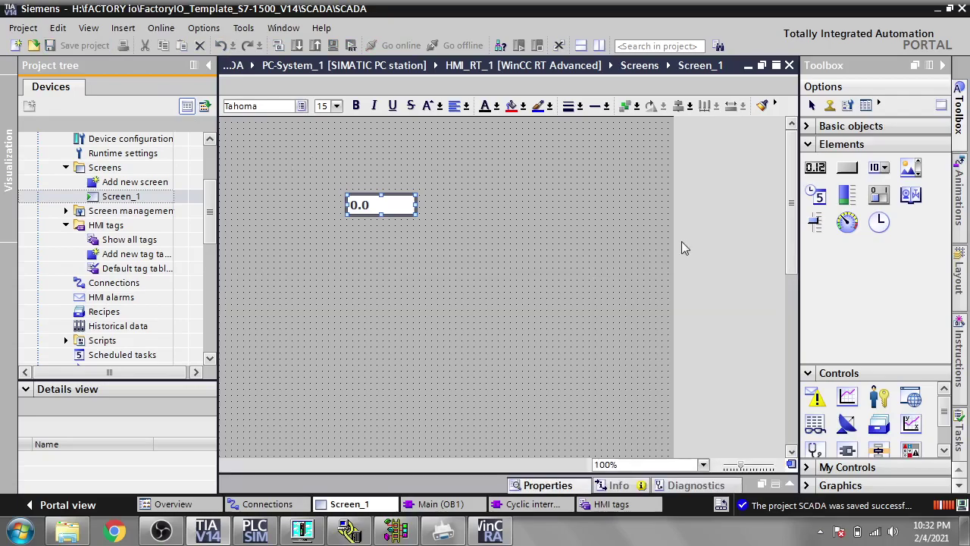
Step: Compile PC-System_1 and start the HMI runtime on the PC
left_click(310, 160)
left_click(279, 45)
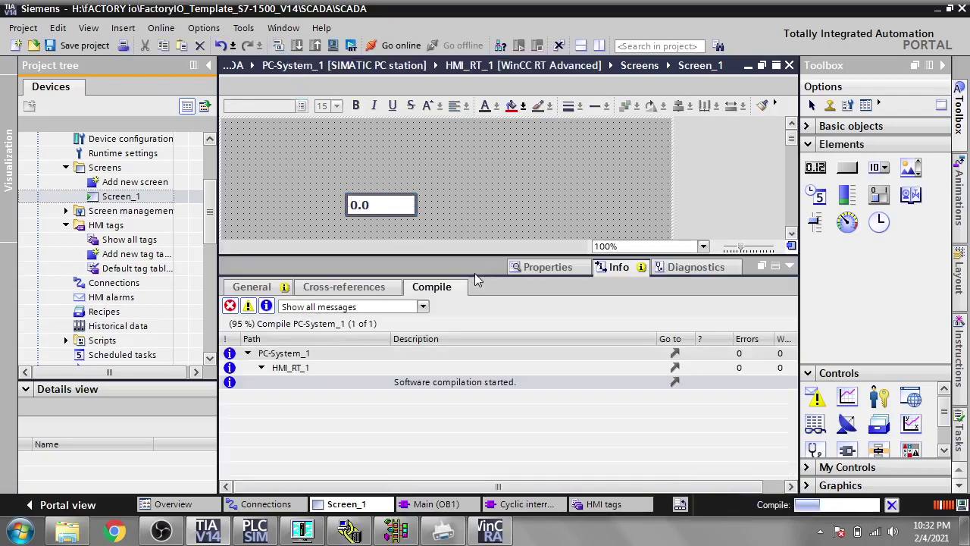
left_click(789, 267)
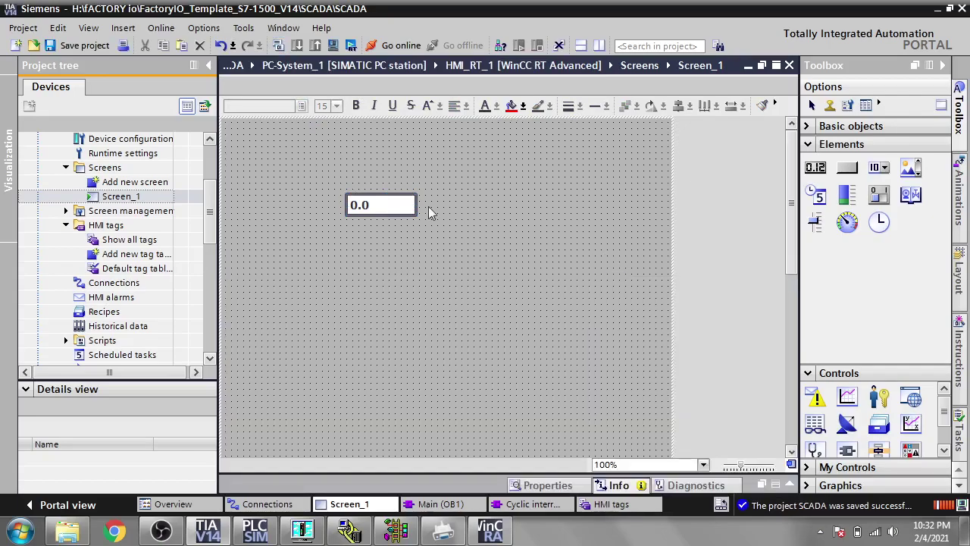
left_click(351, 46)
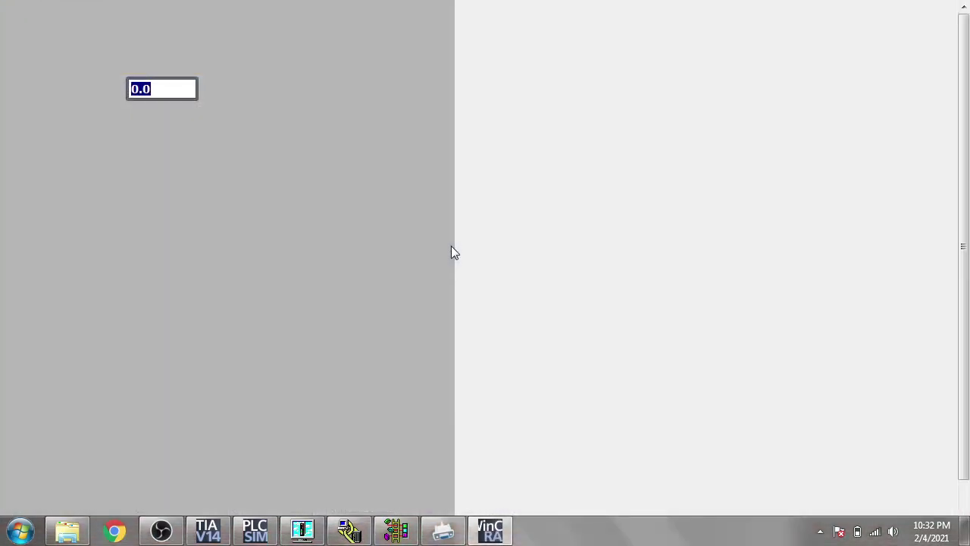
Step: Enter 8.9 as the setpoint in the runtime's I/O field
type("8")
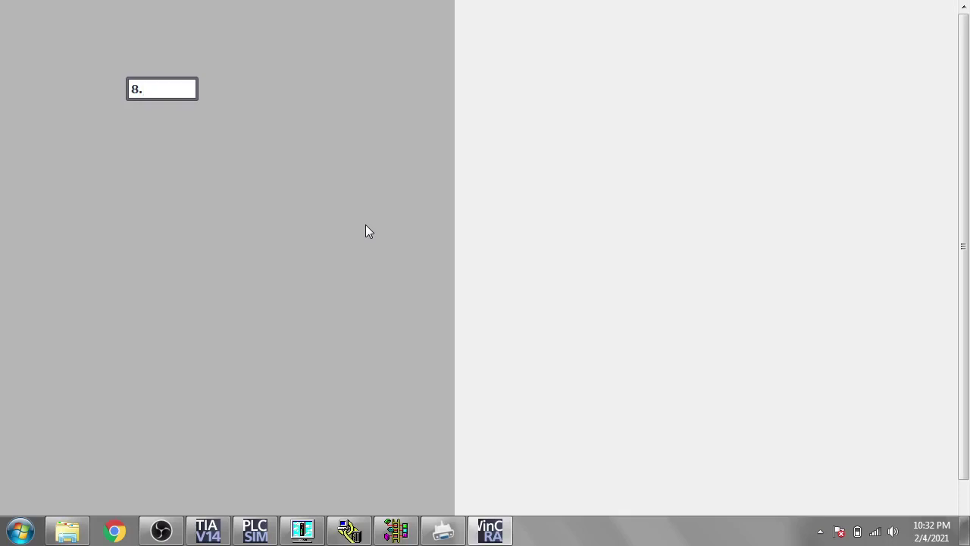
type(".9")
key("Return")
Step: Switch to RSLogix 500 Pro, check setpoint F8:3 in the ladder and the F8 FLOAT data file, and return to the runtime
left_click(396, 530)
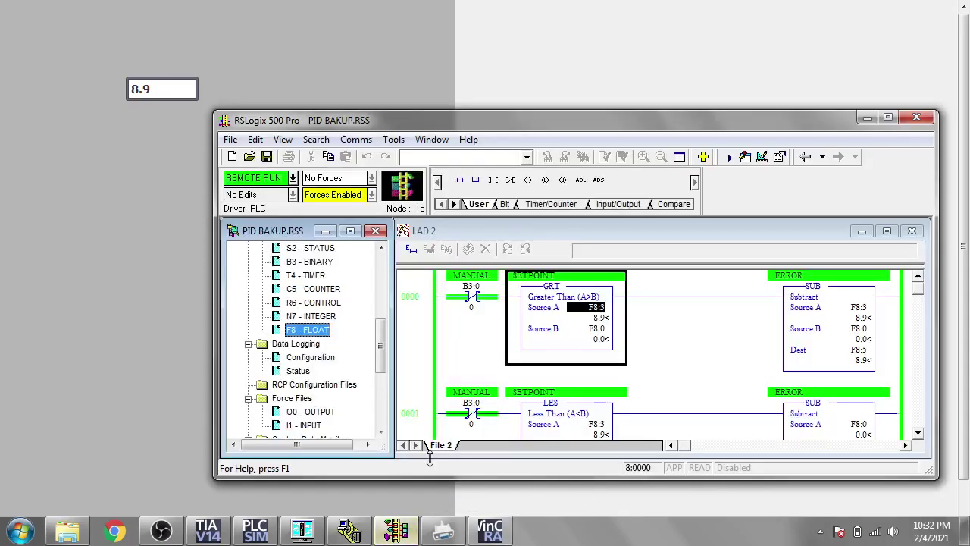
left_click(599, 318)
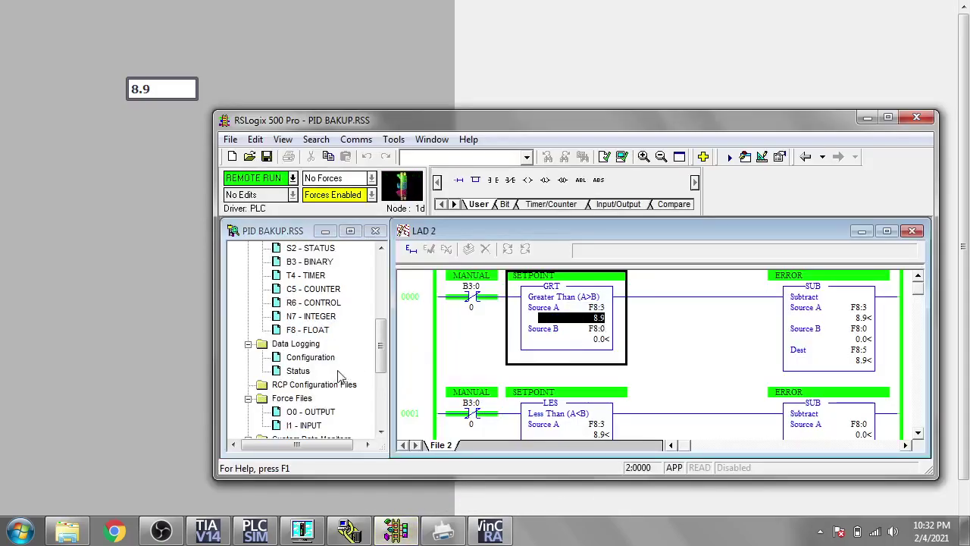
double_click(317, 333)
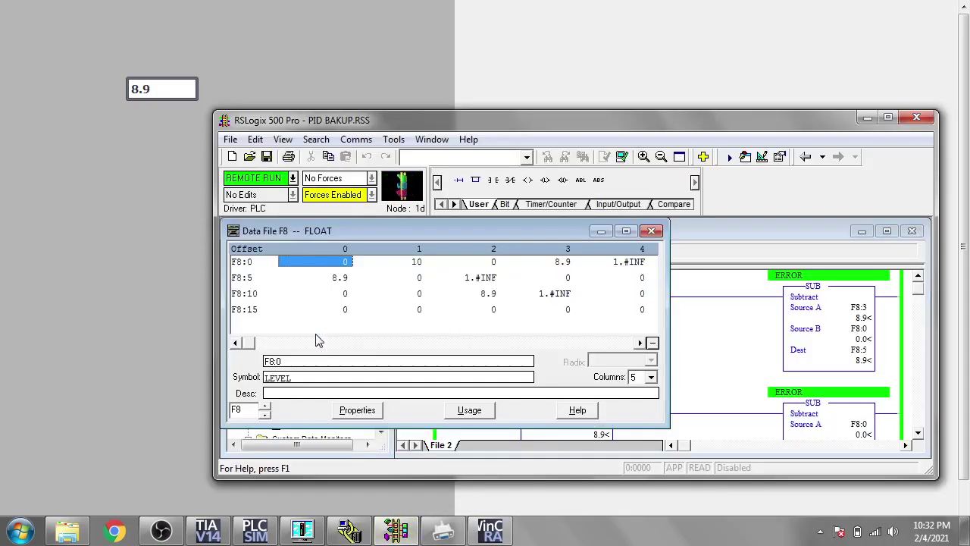
left_click(570, 262)
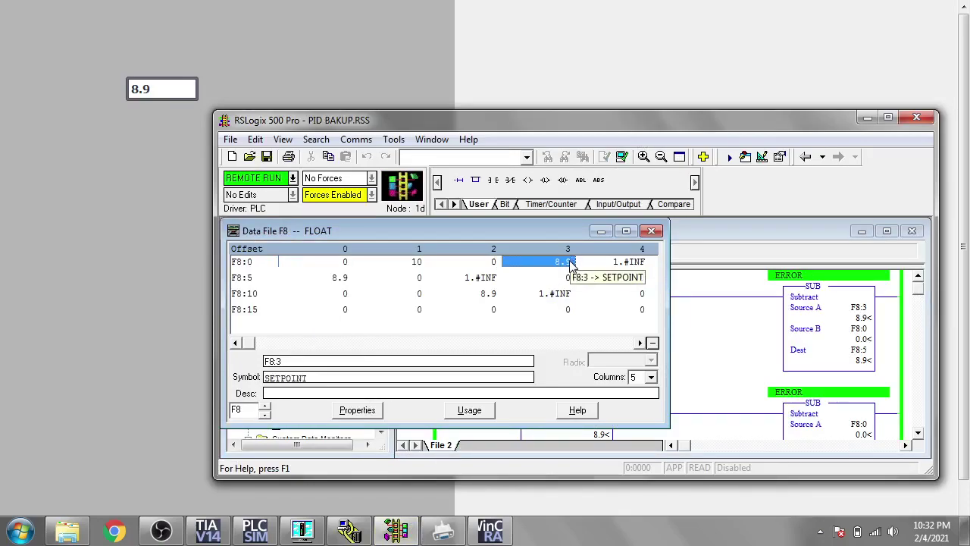
left_click(652, 230)
left_click(867, 117)
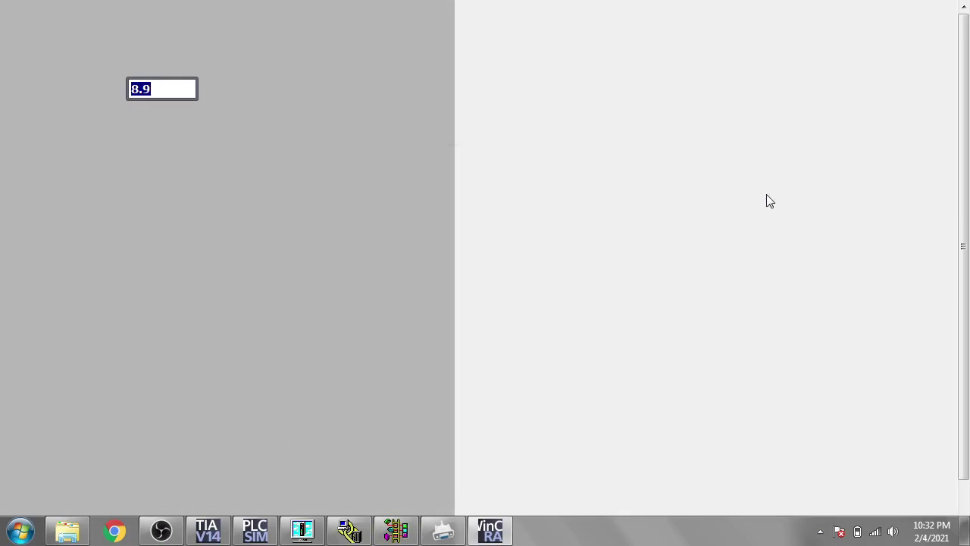
left_click(414, 526)
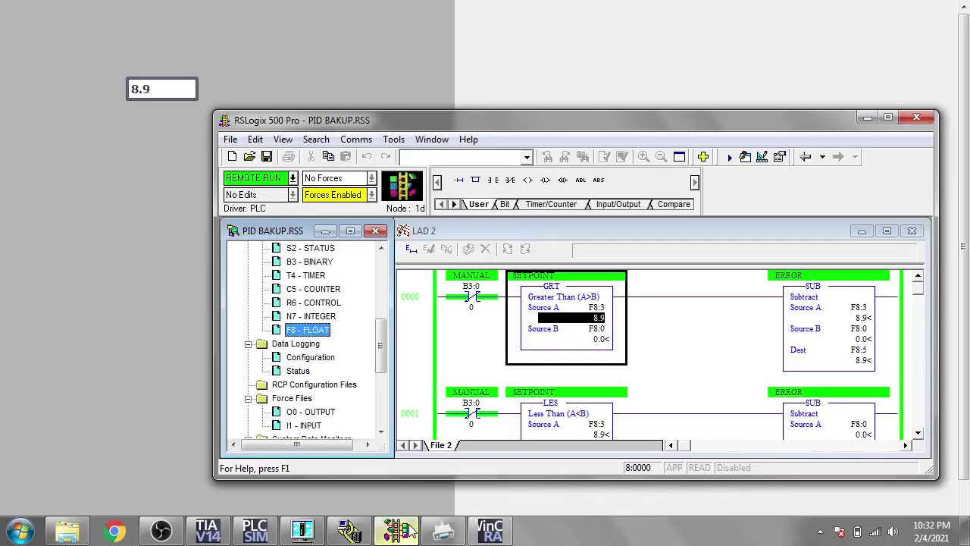
left_click(866, 117)
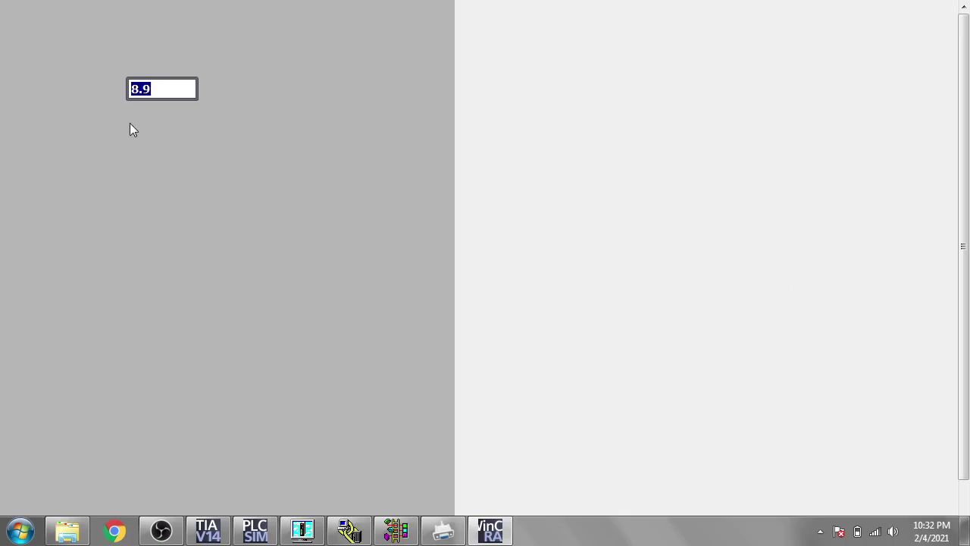
Step: Enter 4.5 as the setpoint in the runtime's I/O field and check F8:3 in the RSLogix 500 Pro ladder
type("4.5")
key("Return")
left_click(396, 530)
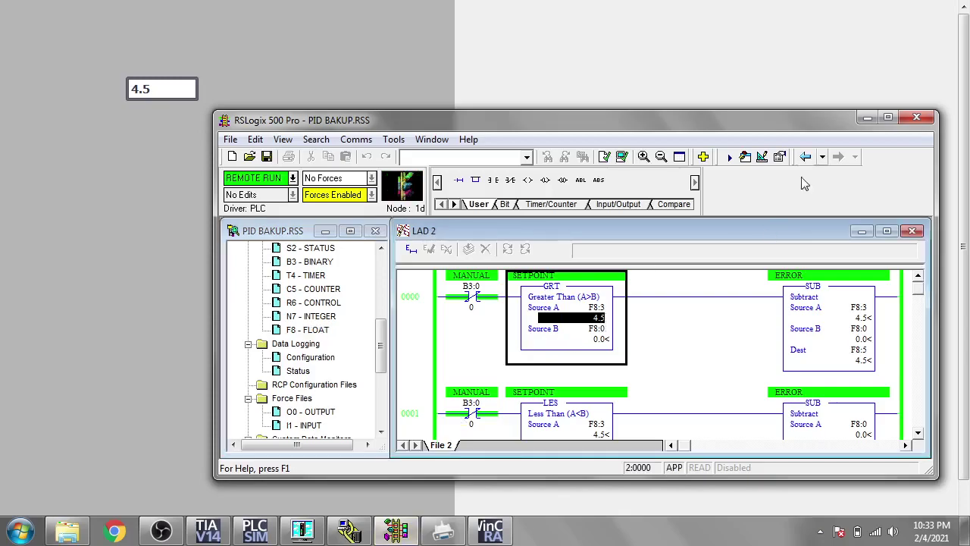
left_click(866, 117)
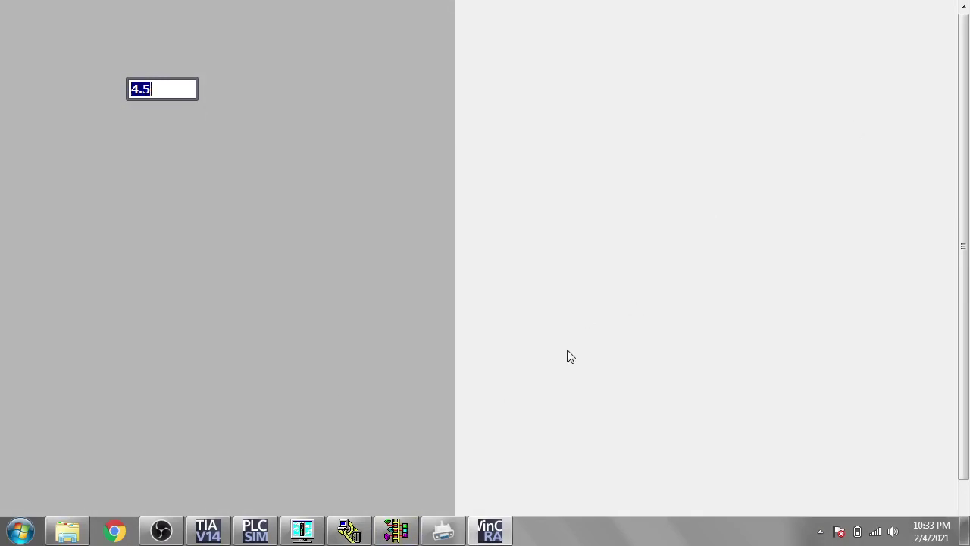
Step: Close the running WinCC Runtime Advanced window
right_click(493, 533)
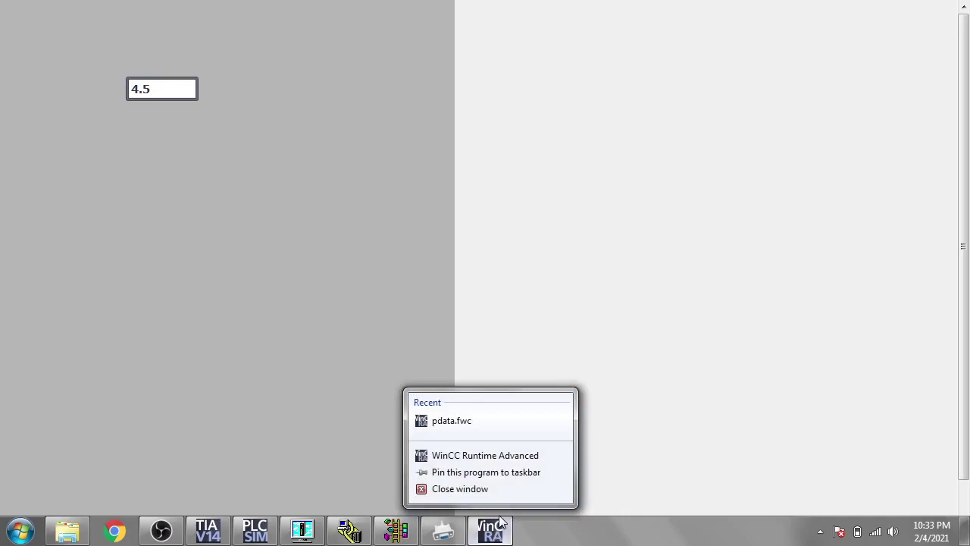
left_click(507, 490)
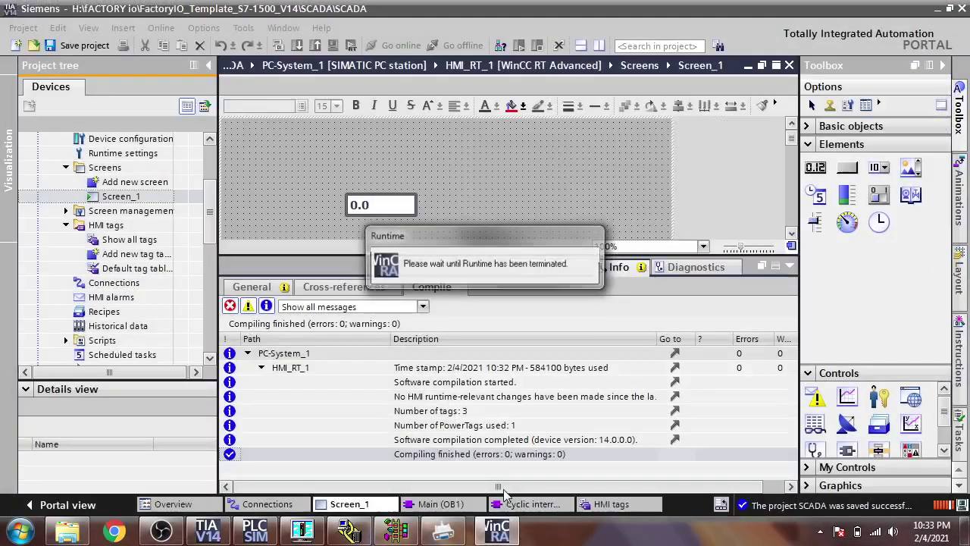